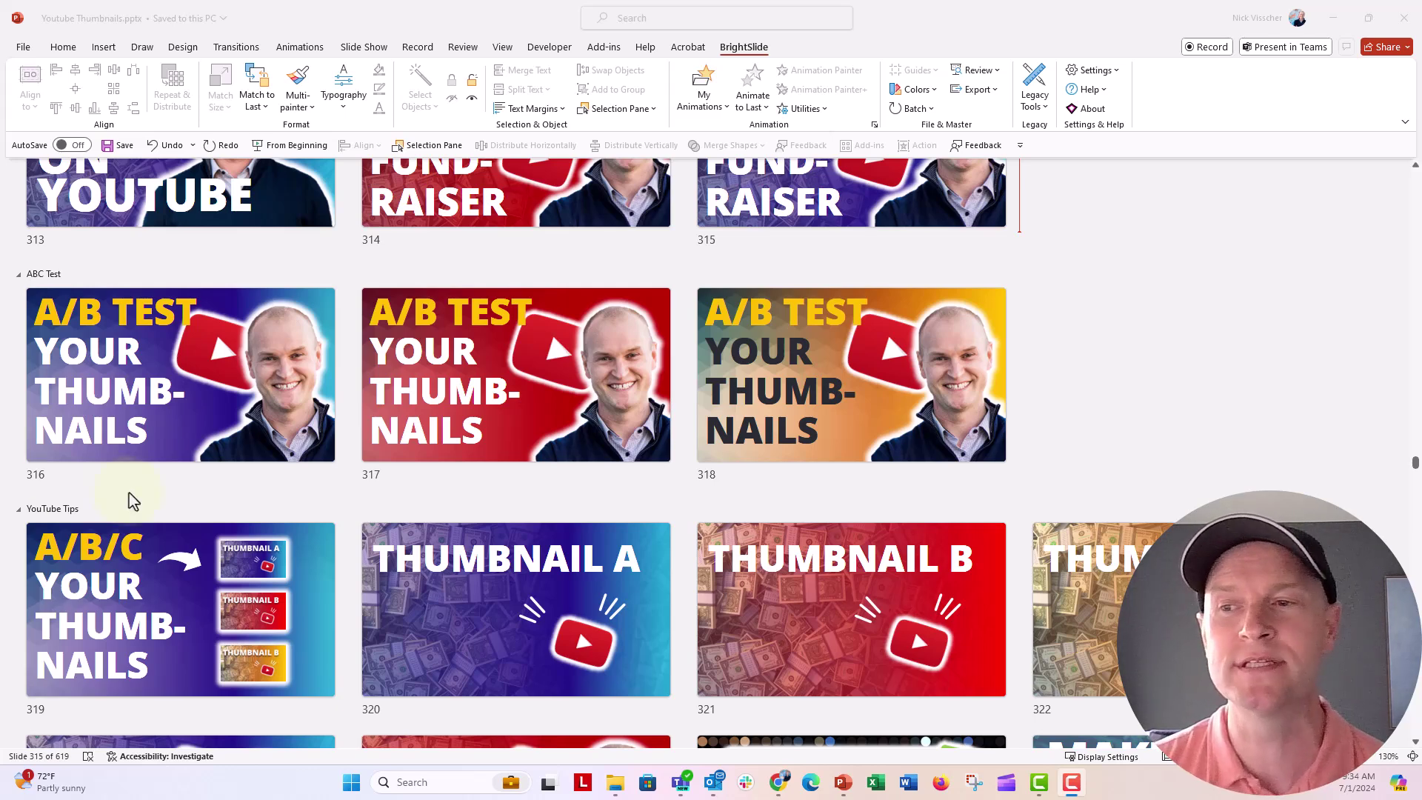
# Select the blue, red and yellow thumbnail variant slides 316–318.
pyautogui.click(469, 442)
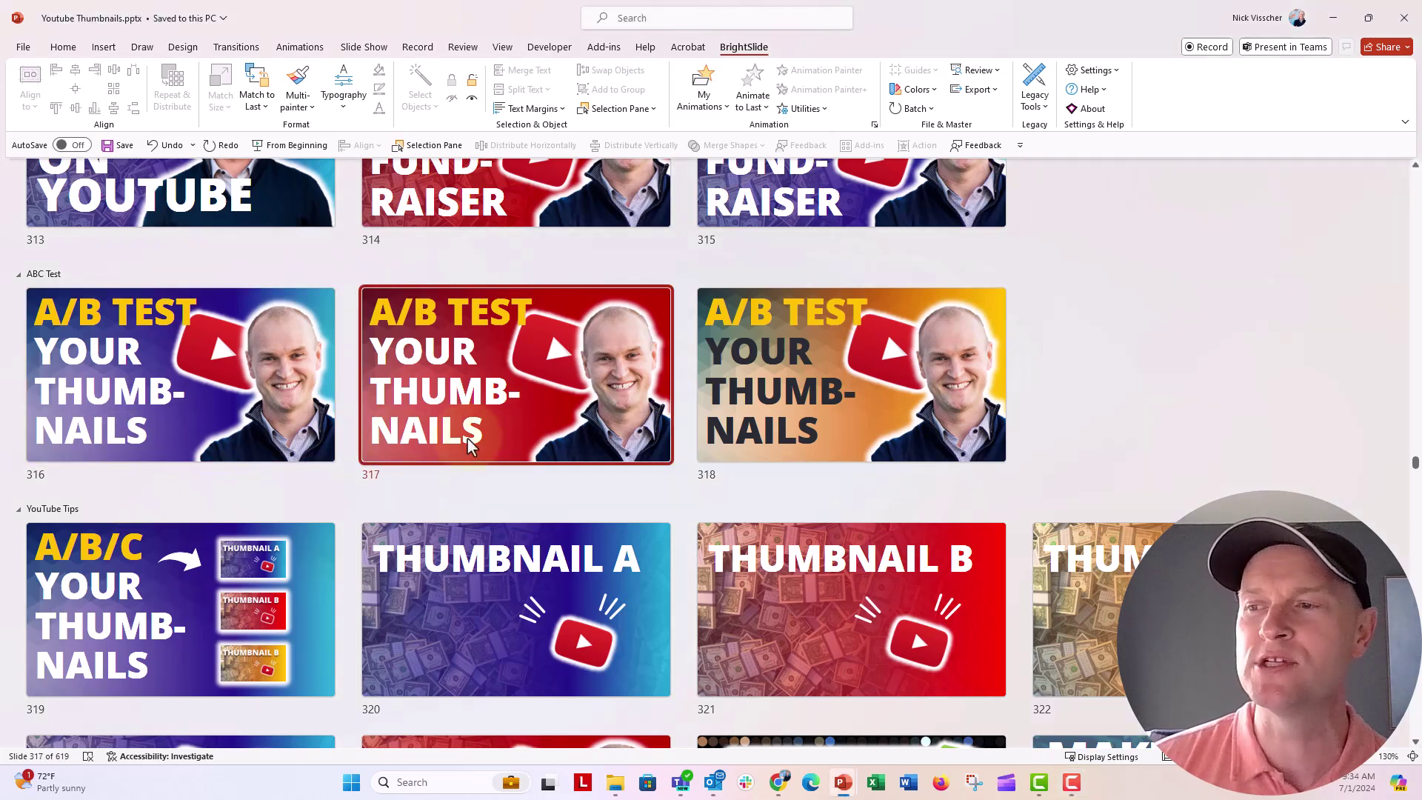
pyautogui.press('Right')
pyautogui.press('Left')
pyautogui.click(239, 400)
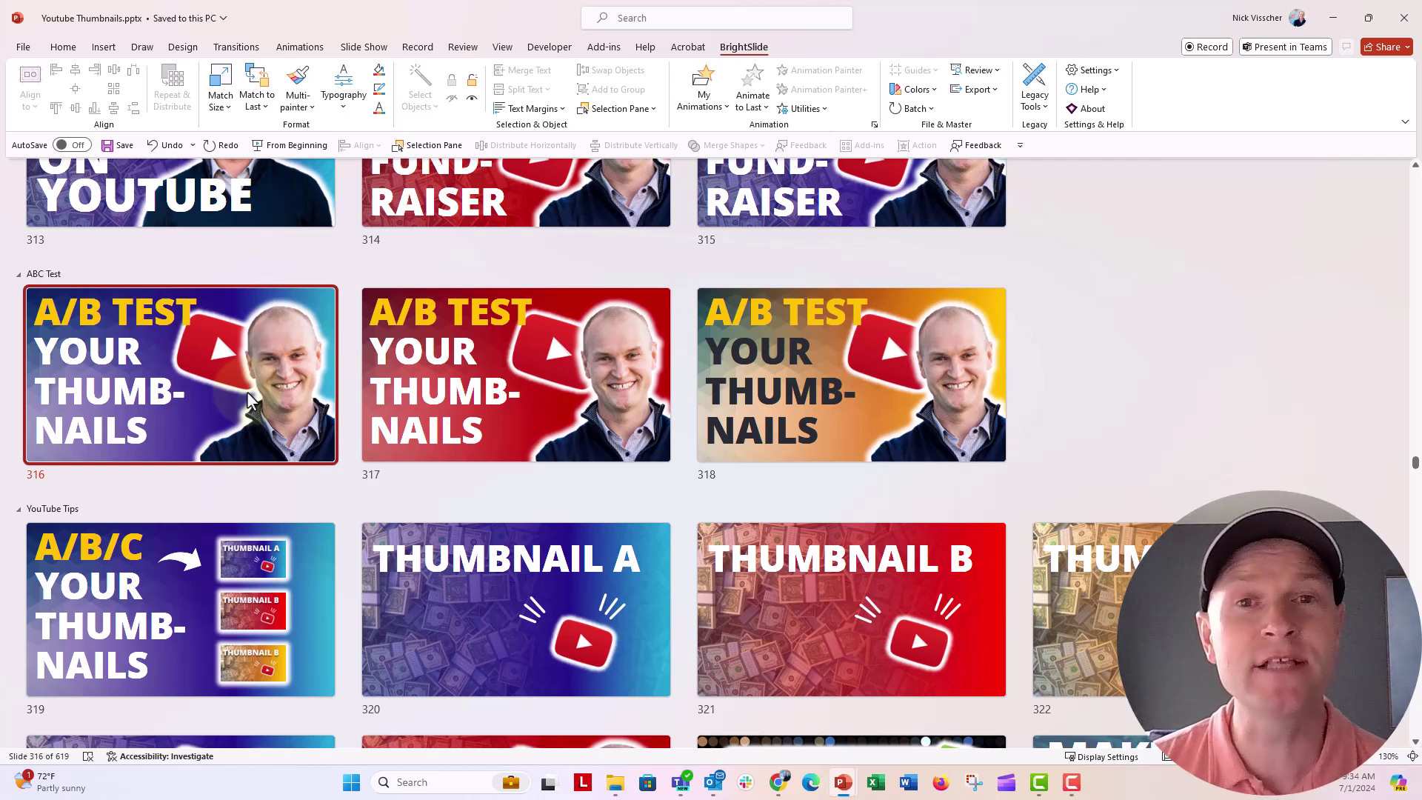
pyautogui.keyDown('shift'); pyautogui.click(728, 401); pyautogui.keyUp('shift')
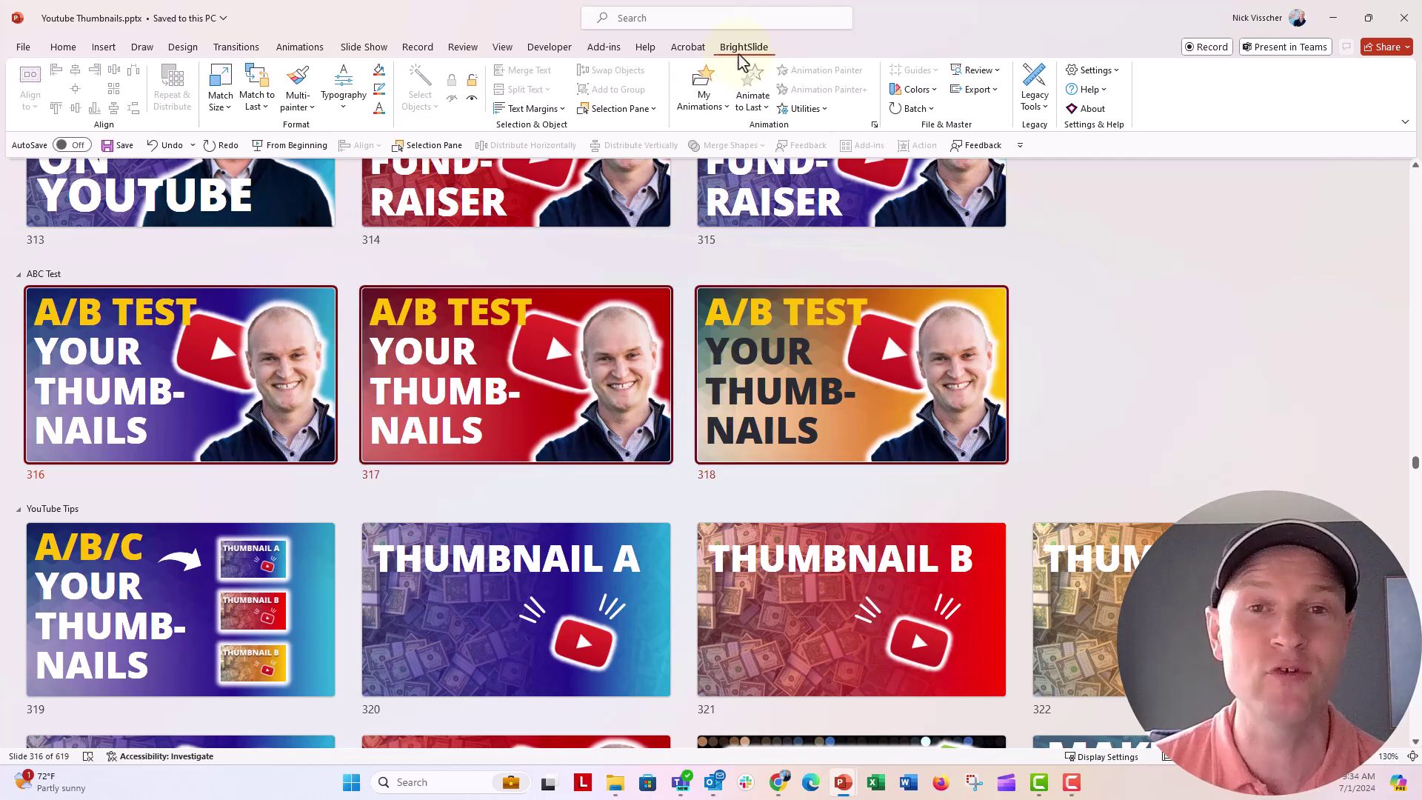
# Export the selected slides as 960×540 JPGs to the Desktop and open that folder.
pyautogui.click(979, 90)
pyautogui.click(1023, 152)
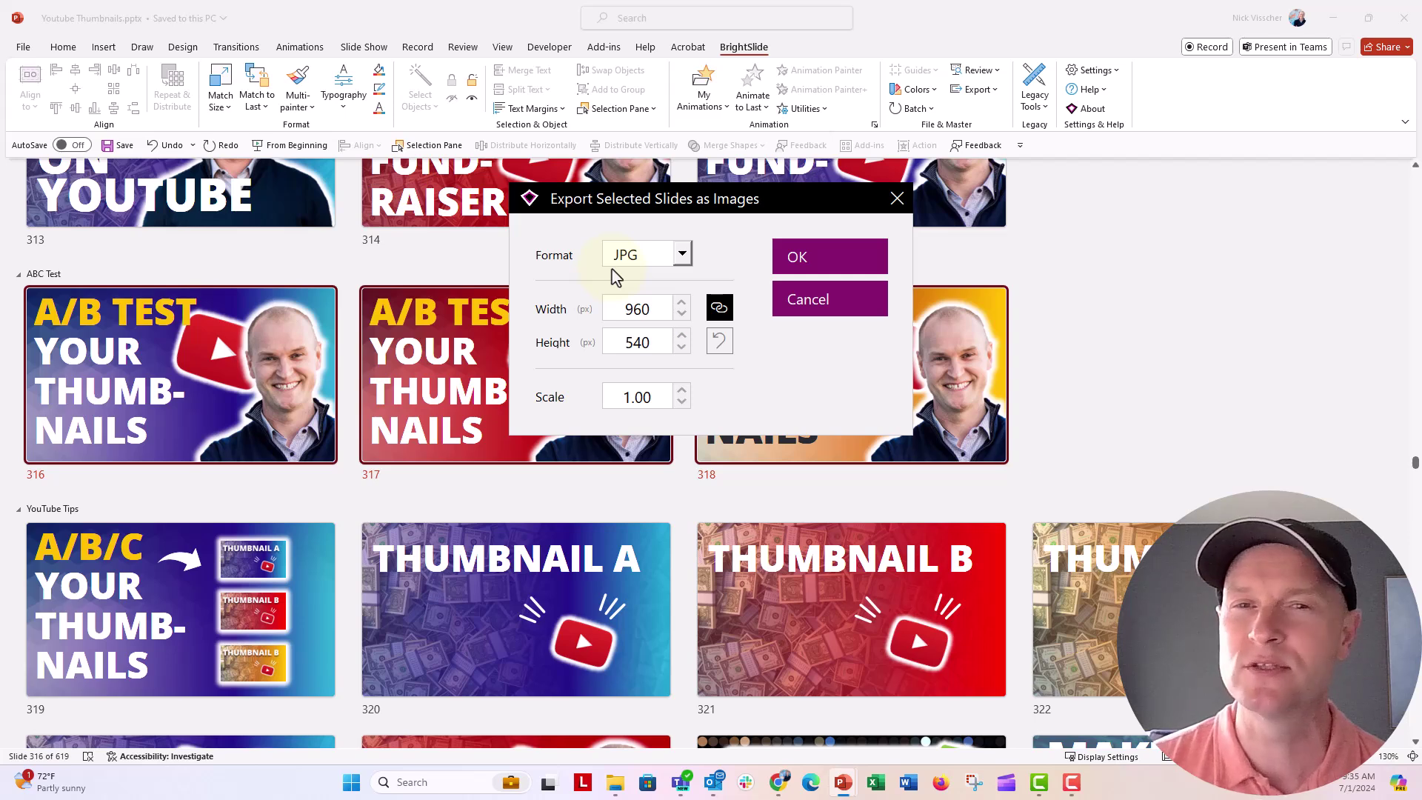
pyautogui.click(828, 257)
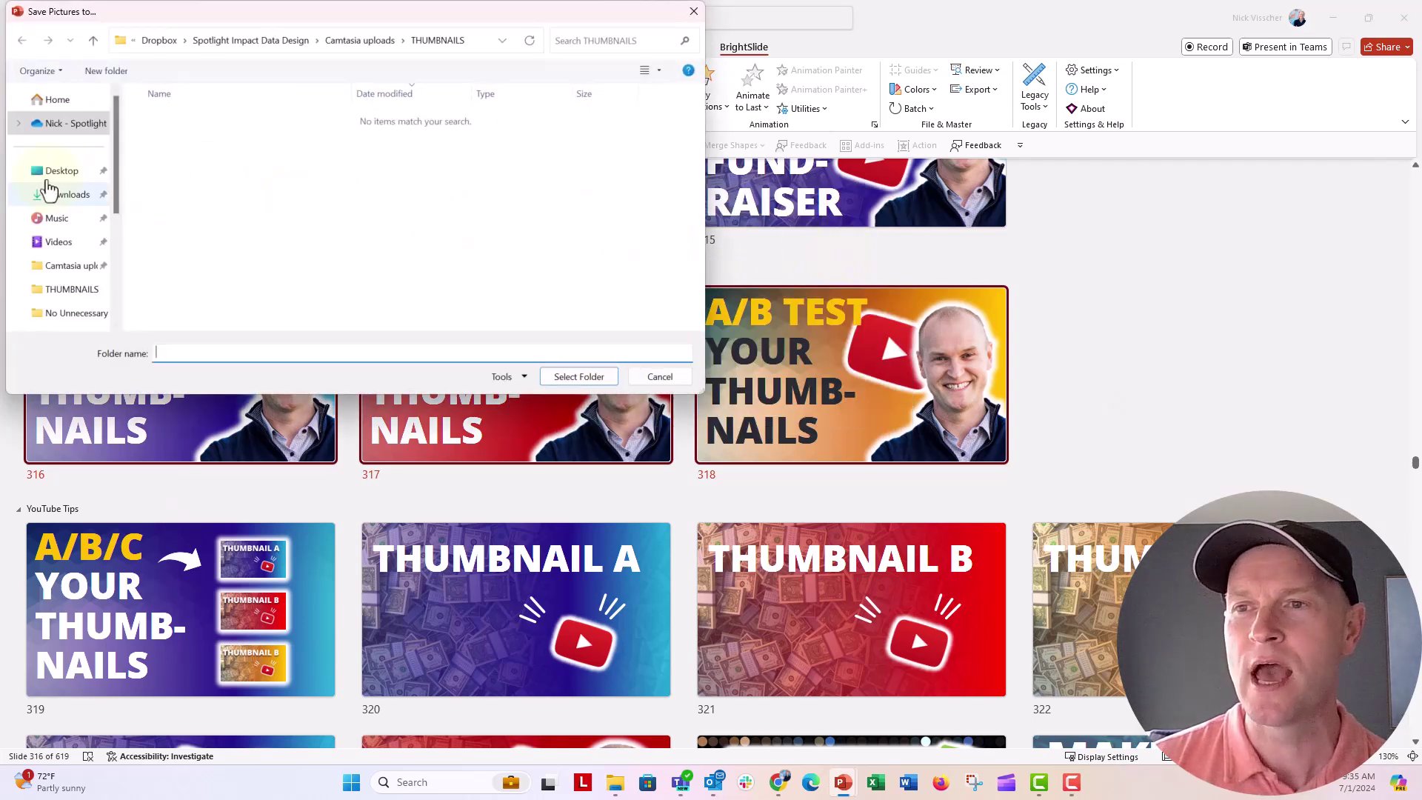
pyautogui.click(60, 170)
pyautogui.click(577, 375)
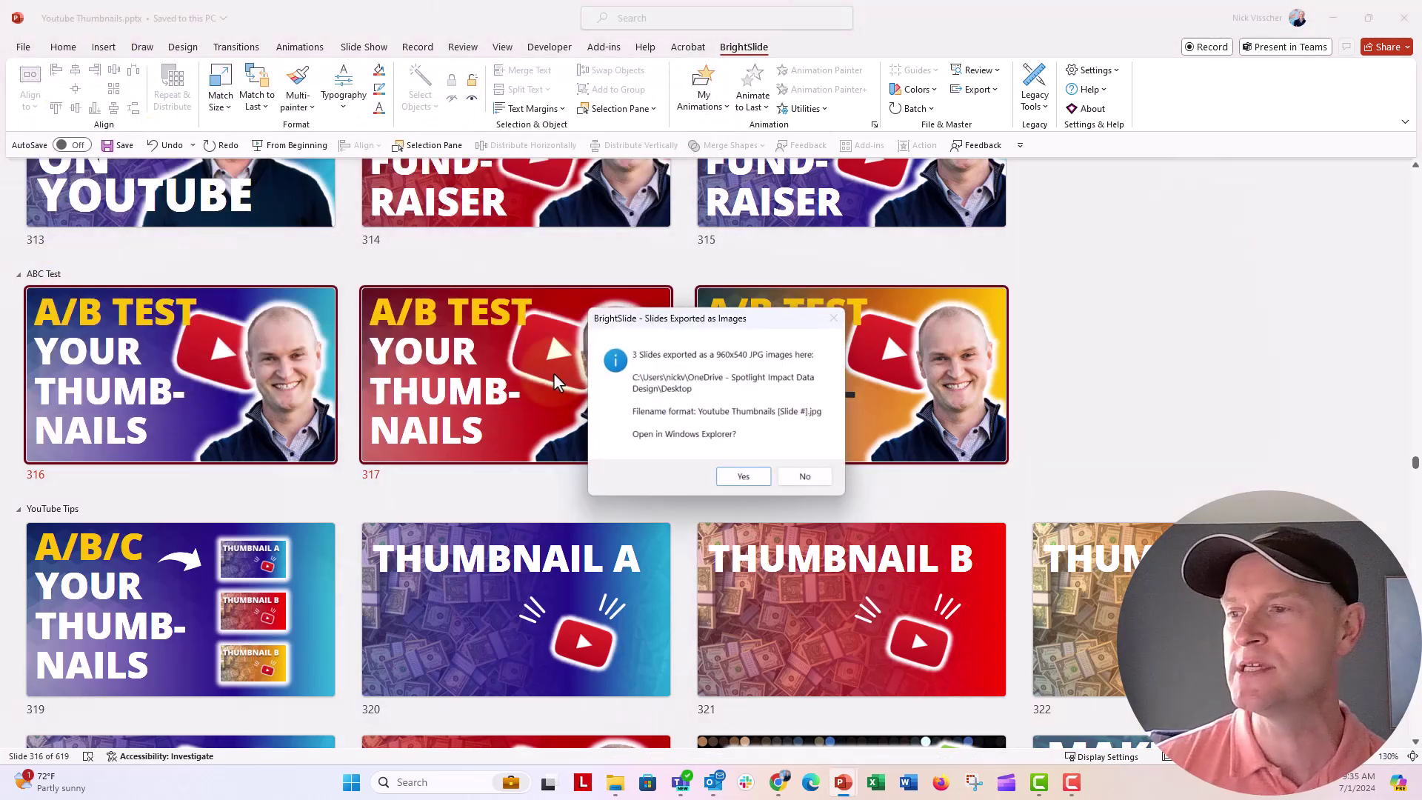
pyautogui.click(739, 477)
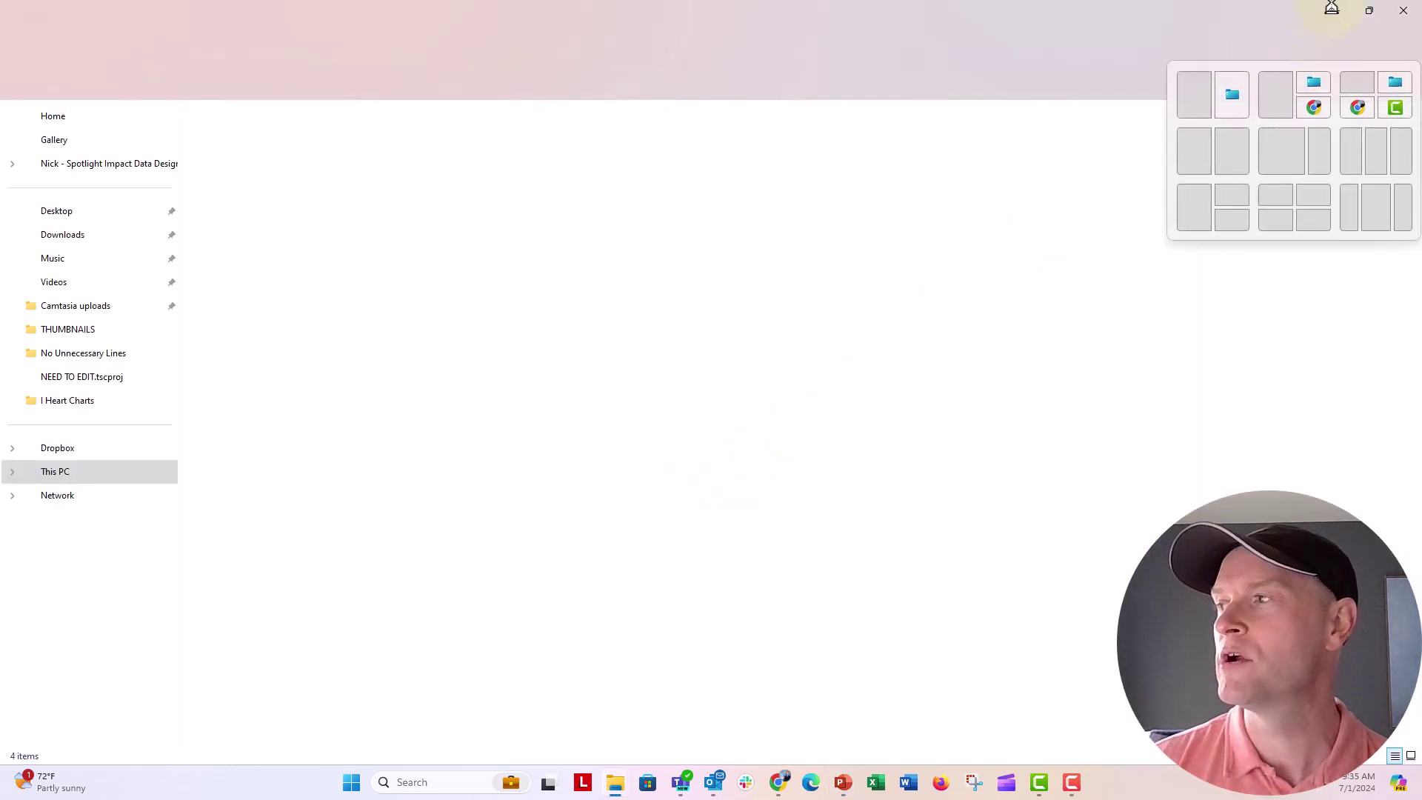
# Minimize Explorer and PowerPoint, then open the channel's Community page in Chrome.
pyautogui.click(1335, 12)
pyautogui.click(1332, 18)
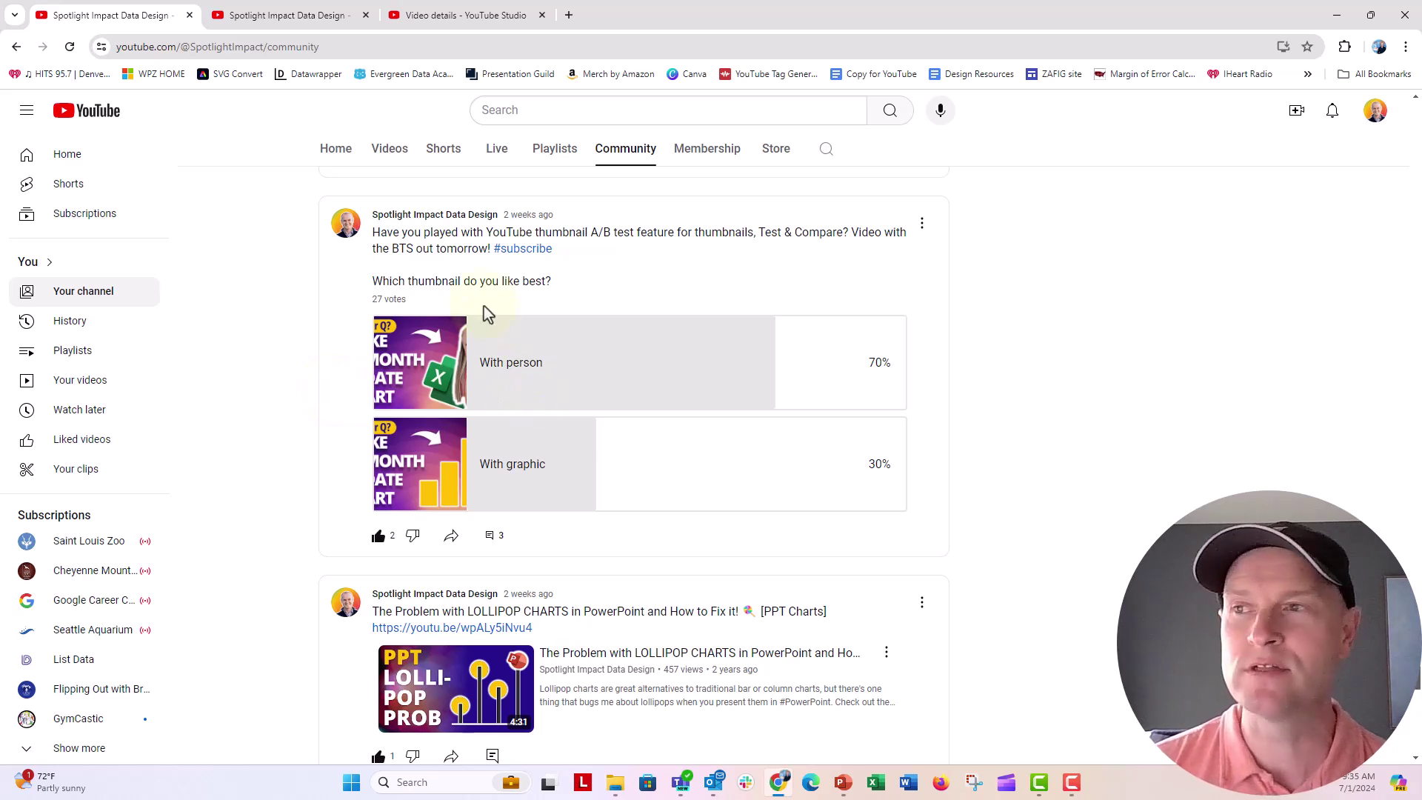
pyautogui.click(288, 15)
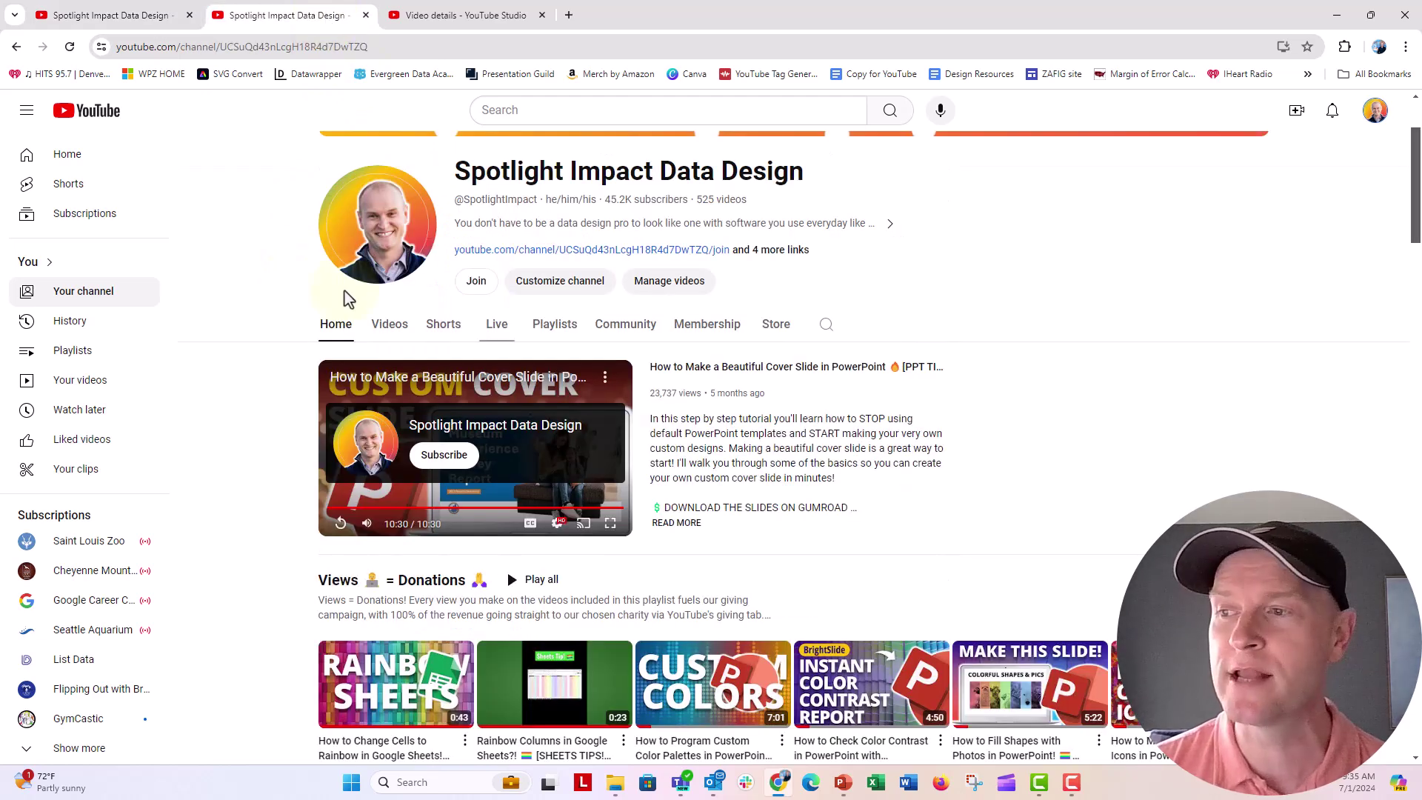
pyautogui.click(624, 323)
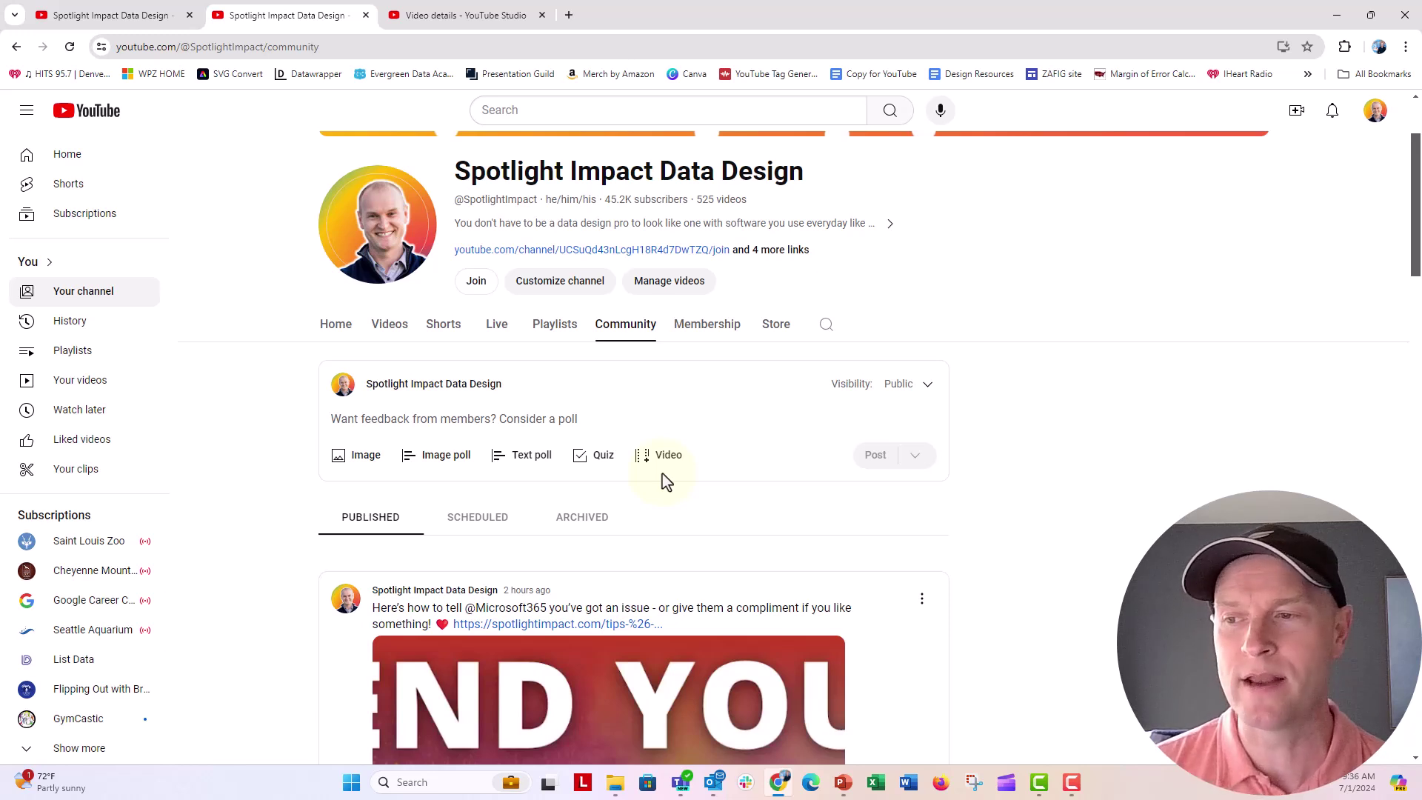
# Start an image poll with the Slide 316 blue thumbnail as Option 1, labelled Blue.
pyautogui.click(446, 454)
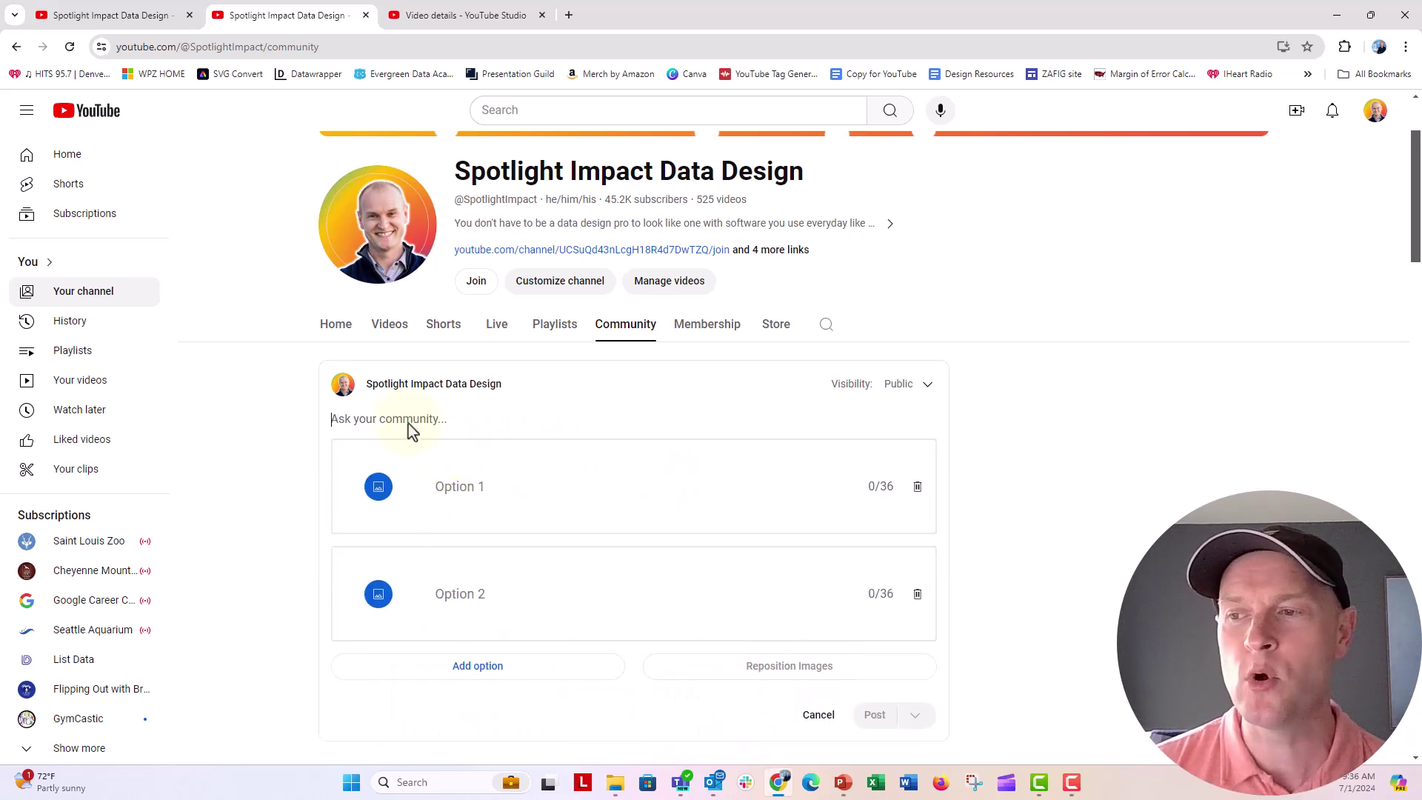
pyautogui.click(401, 420)
pyautogui.write('Which thu')
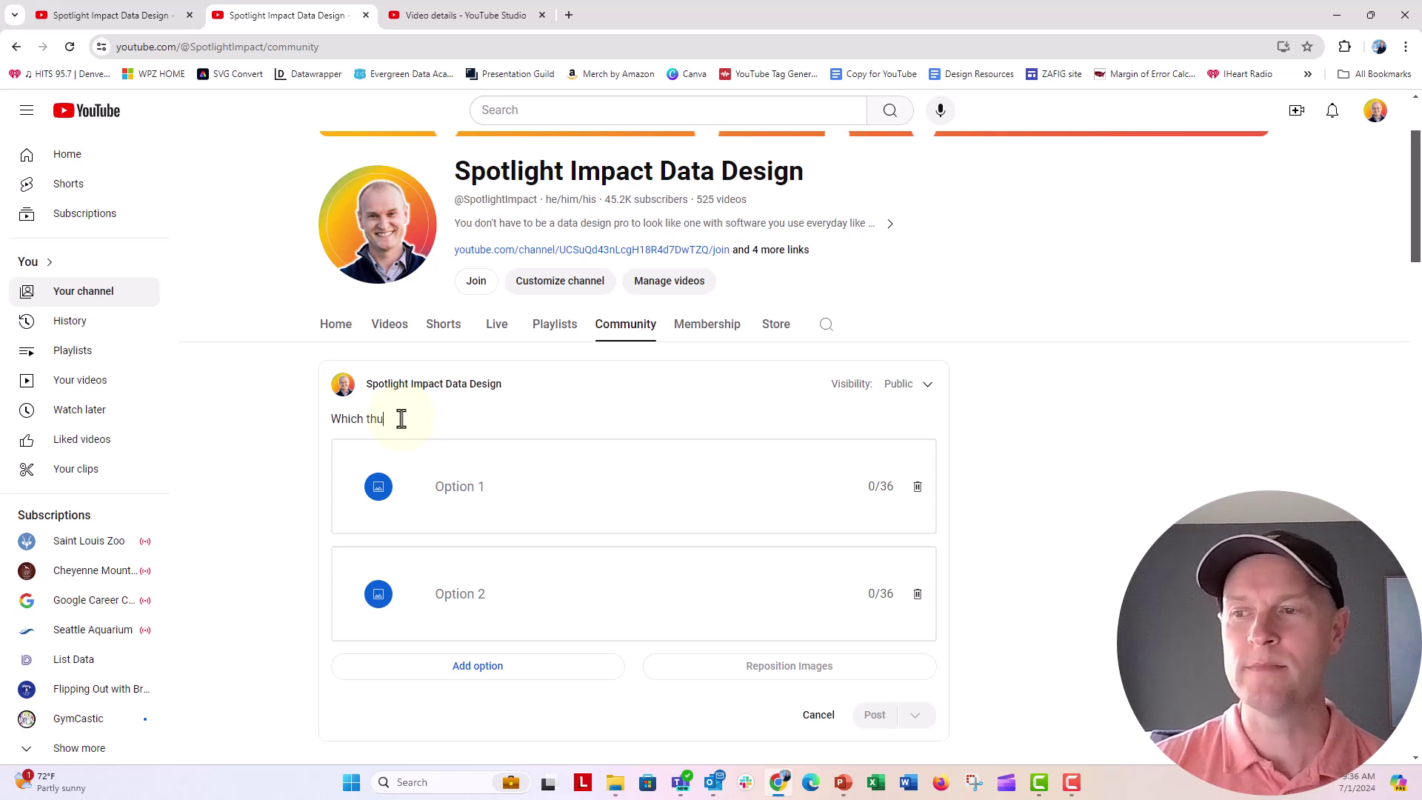
pyautogui.write('mbnail image do you like')
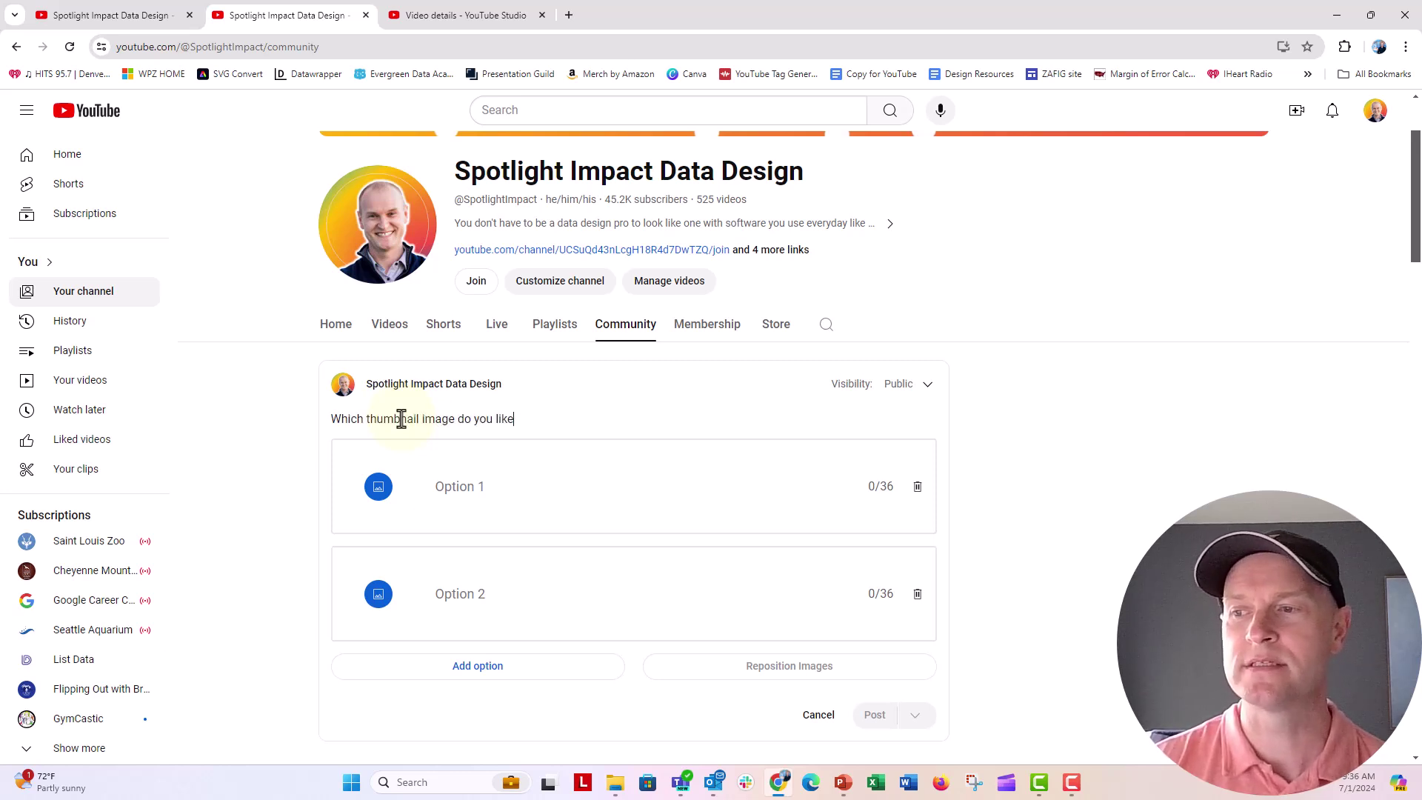
pyautogui.write(' the best?')
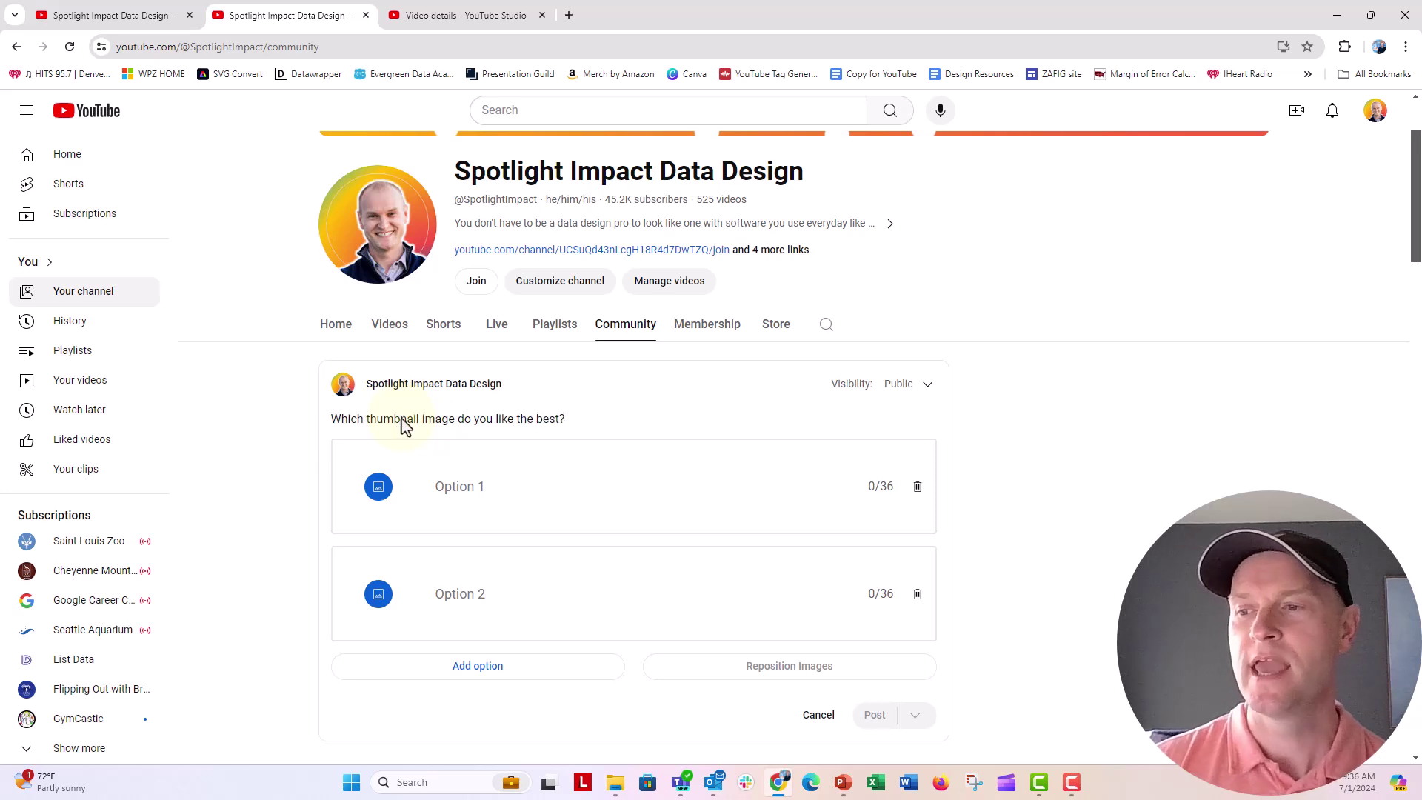
pyautogui.click(378, 489)
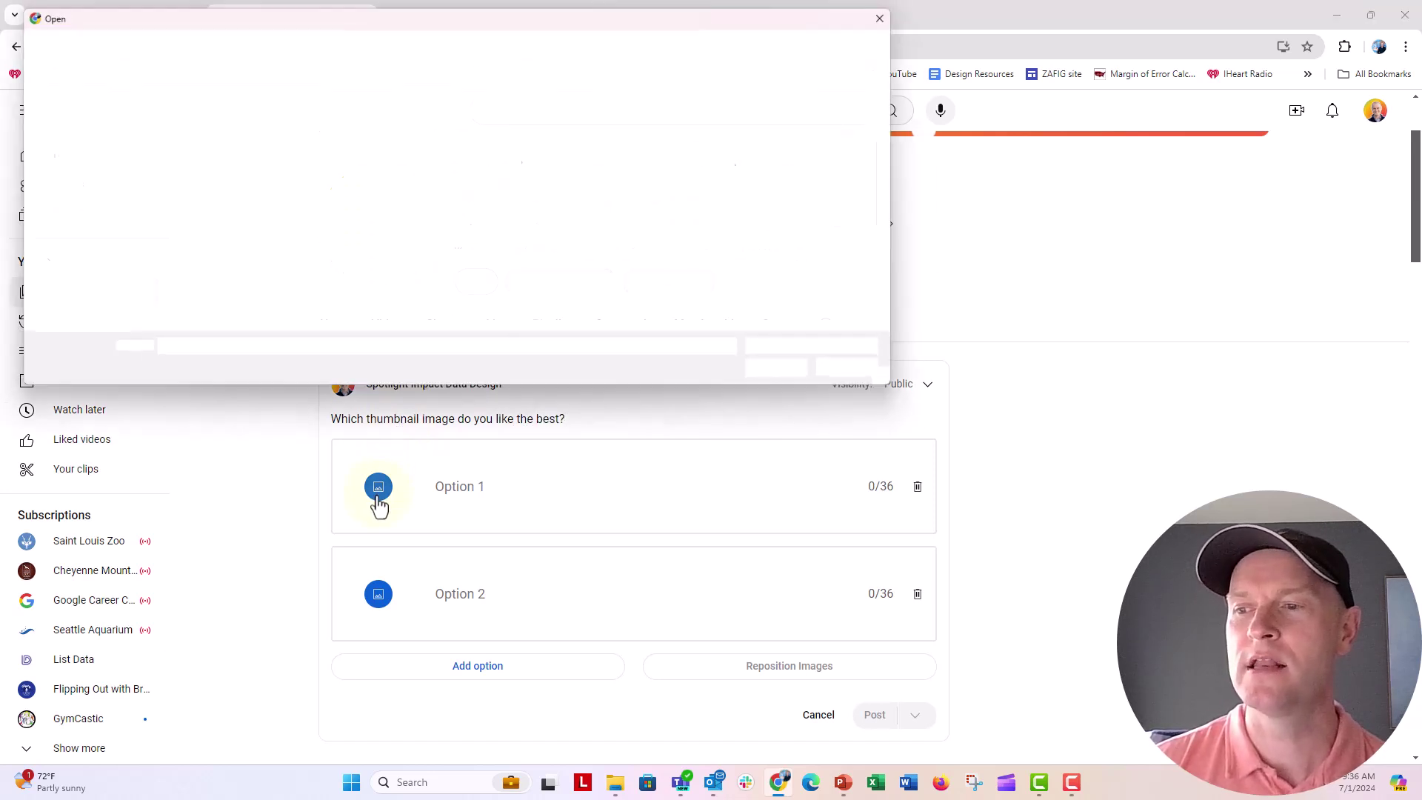
pyautogui.click(62, 199)
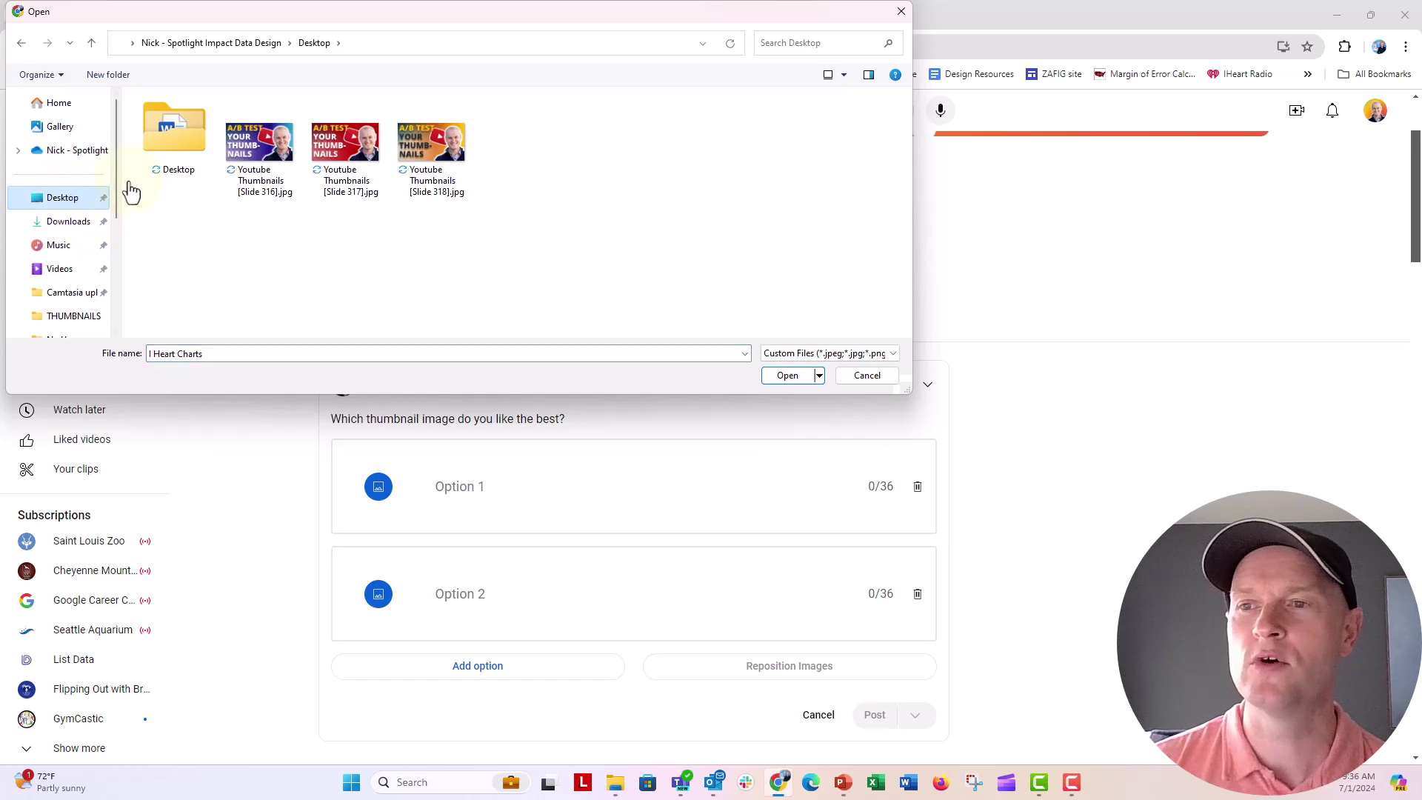
pyautogui.click(260, 156)
pyautogui.click(787, 375)
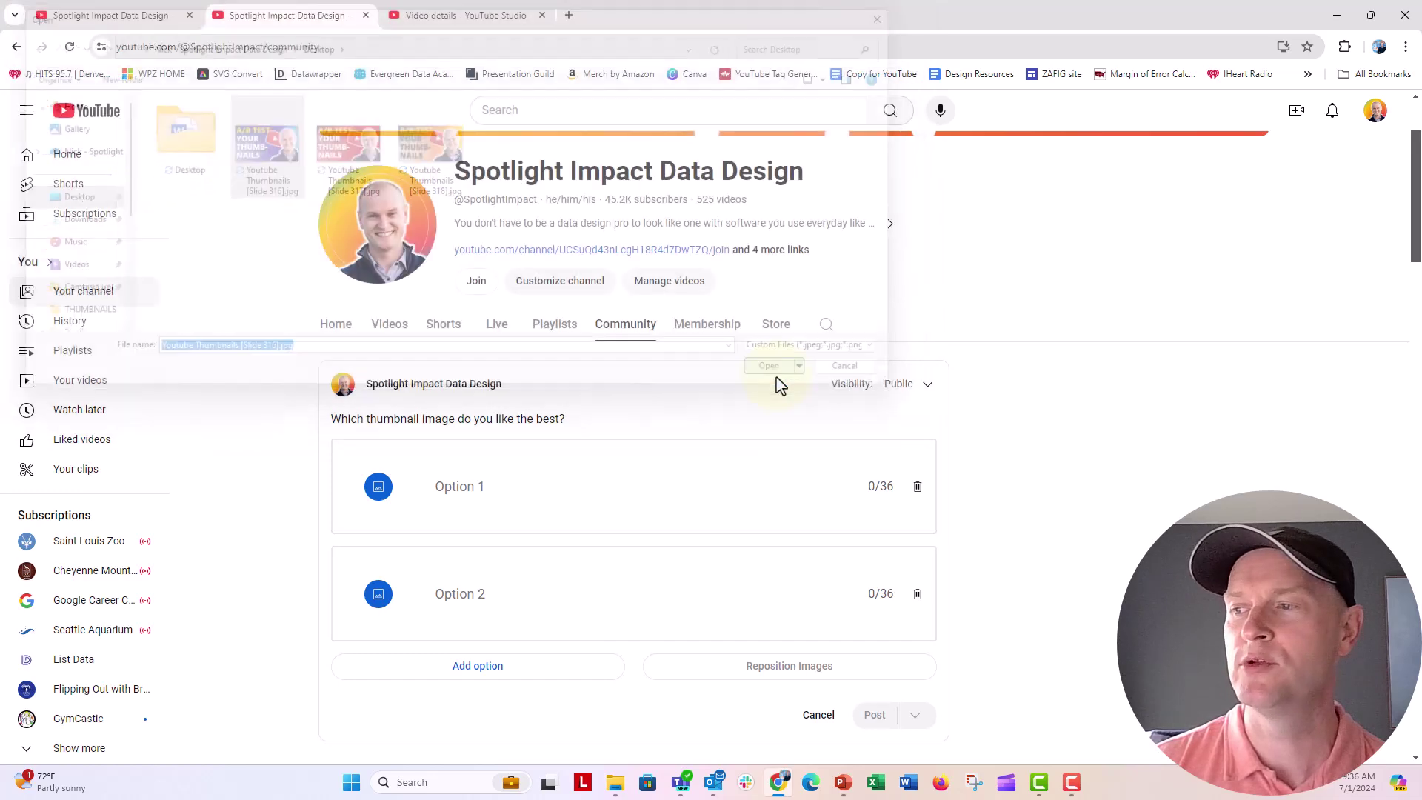
pyautogui.click(467, 490)
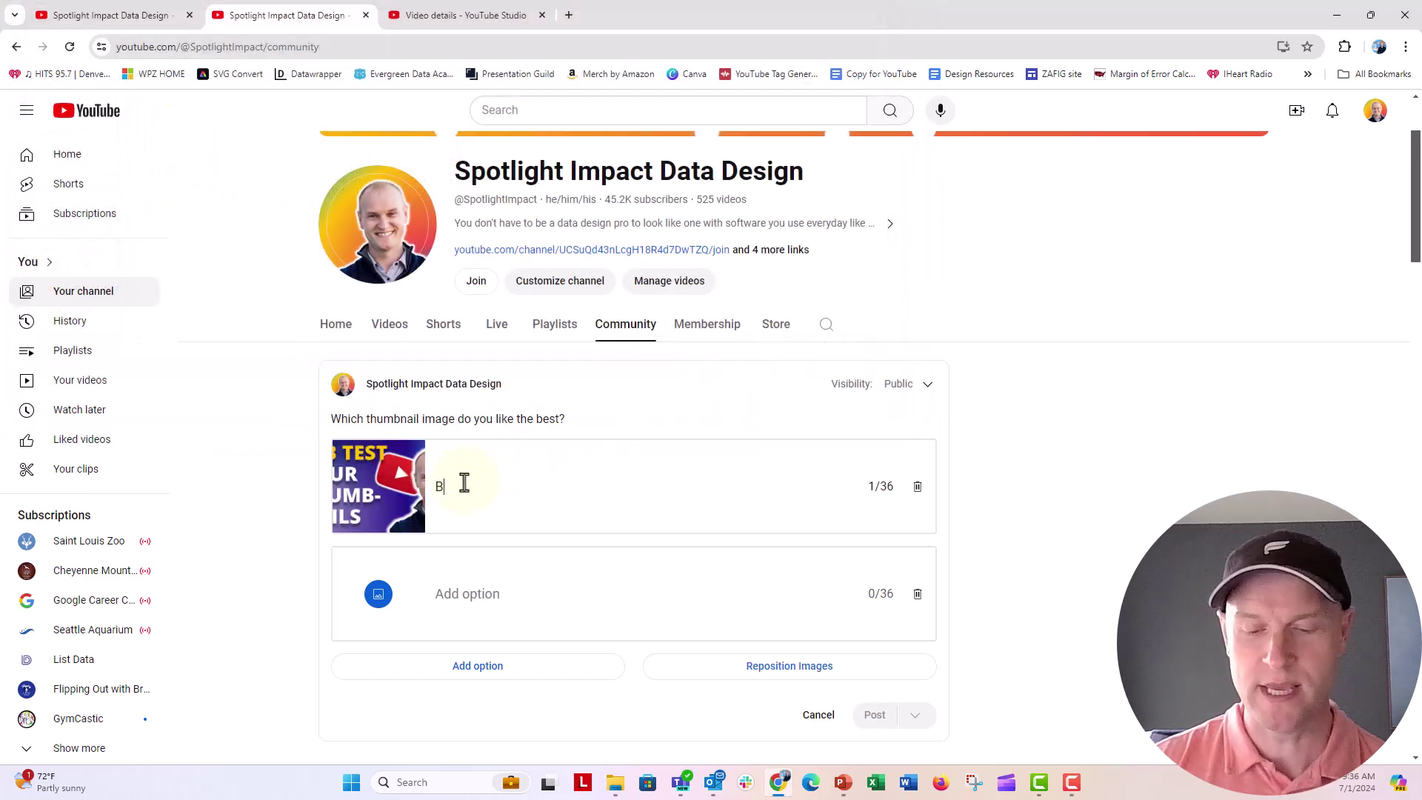
pyautogui.write('Blue')
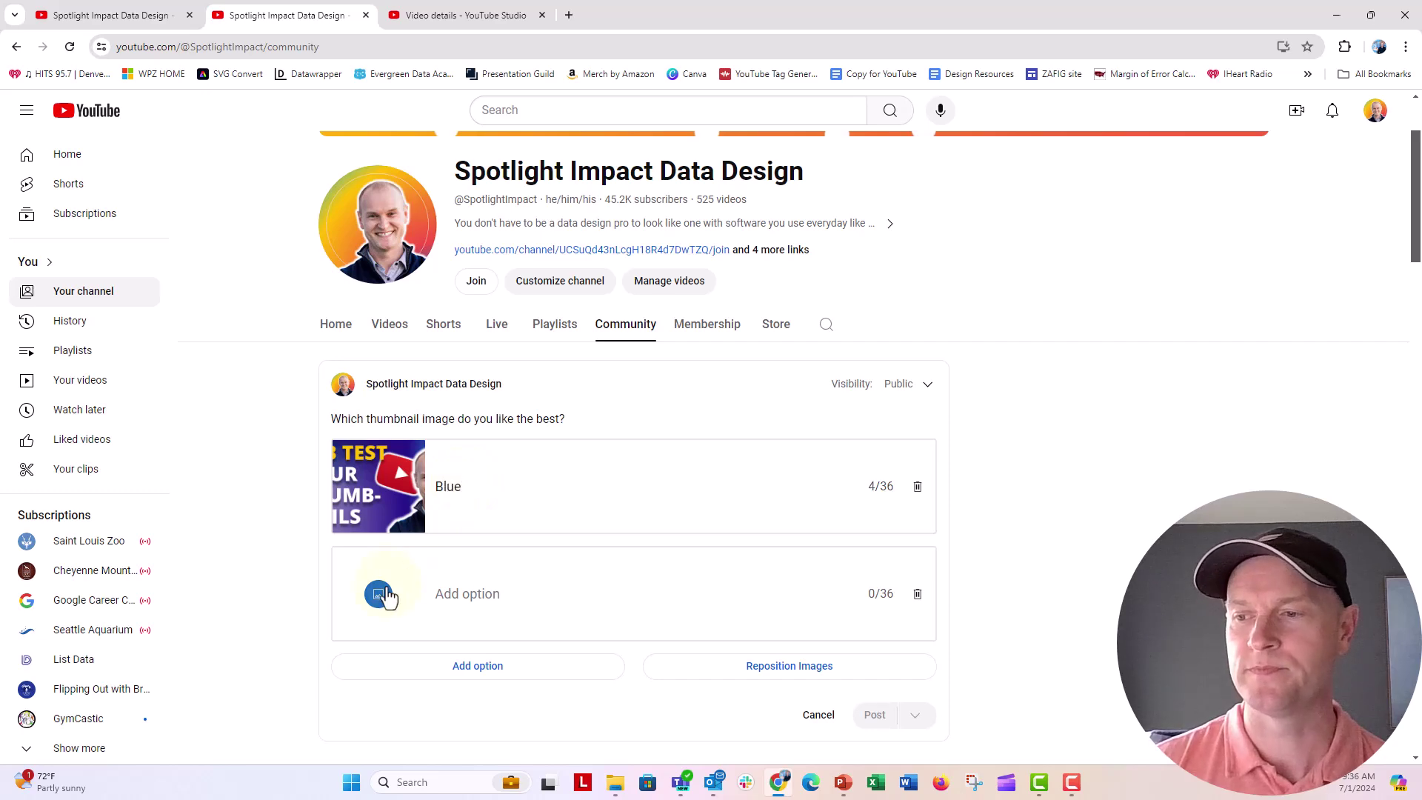
# Attach the Slide 317 red thumbnail as the second option, labelled Red.
pyautogui.click(379, 593)
pyautogui.click(345, 145)
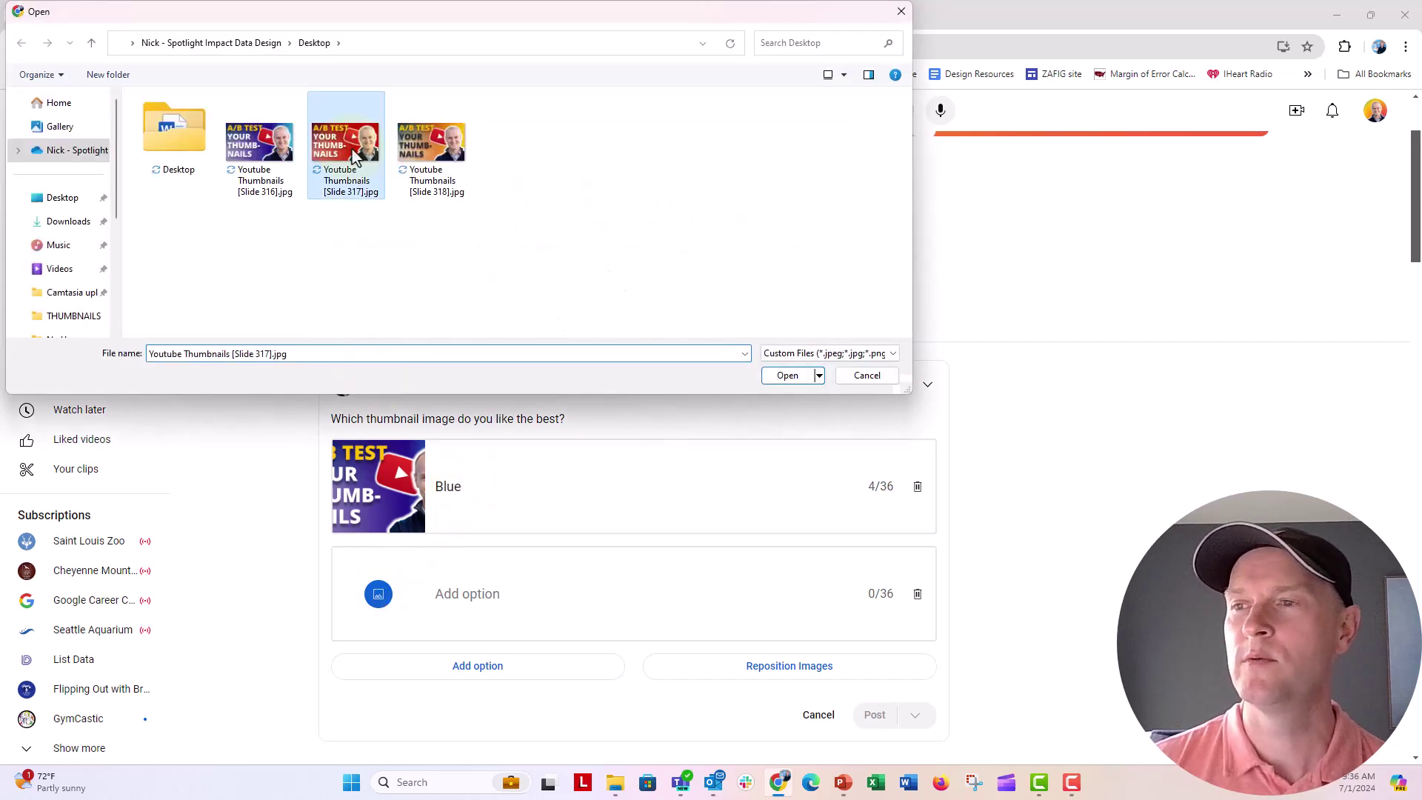
pyautogui.click(779, 376)
pyautogui.click(467, 594)
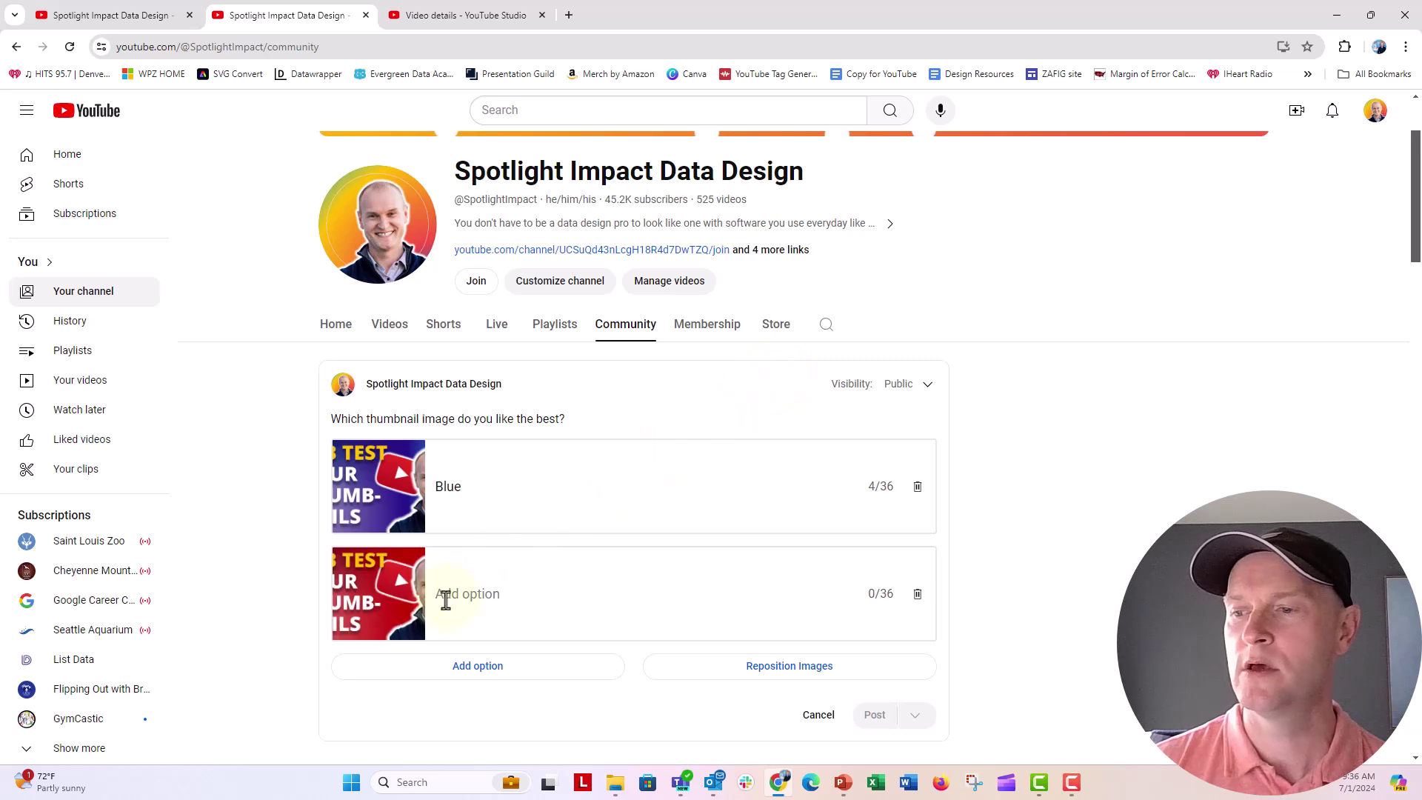
pyautogui.write('Red')
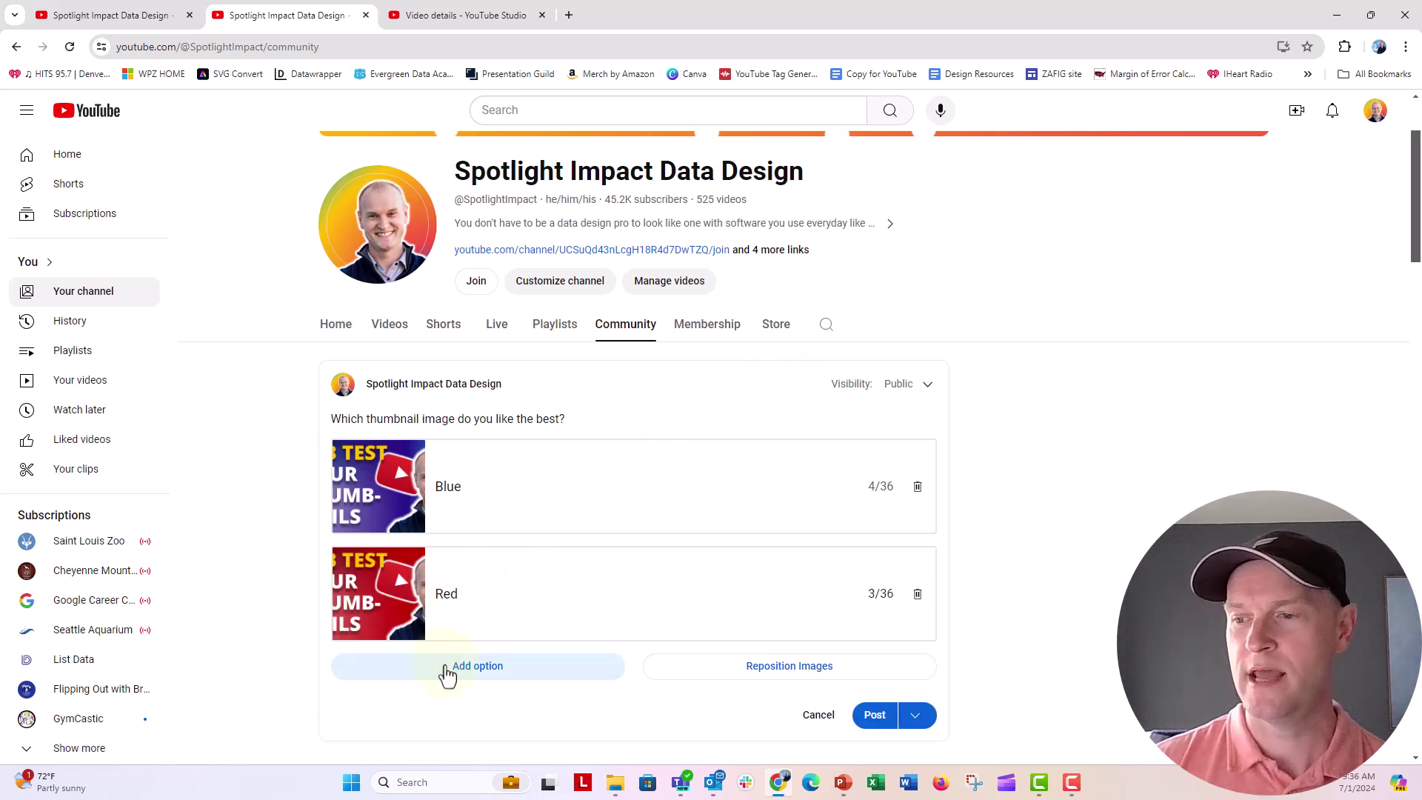
# Add a third option with the yellow-orange thumbnail, labelled Yellow.
pyautogui.click(477, 665)
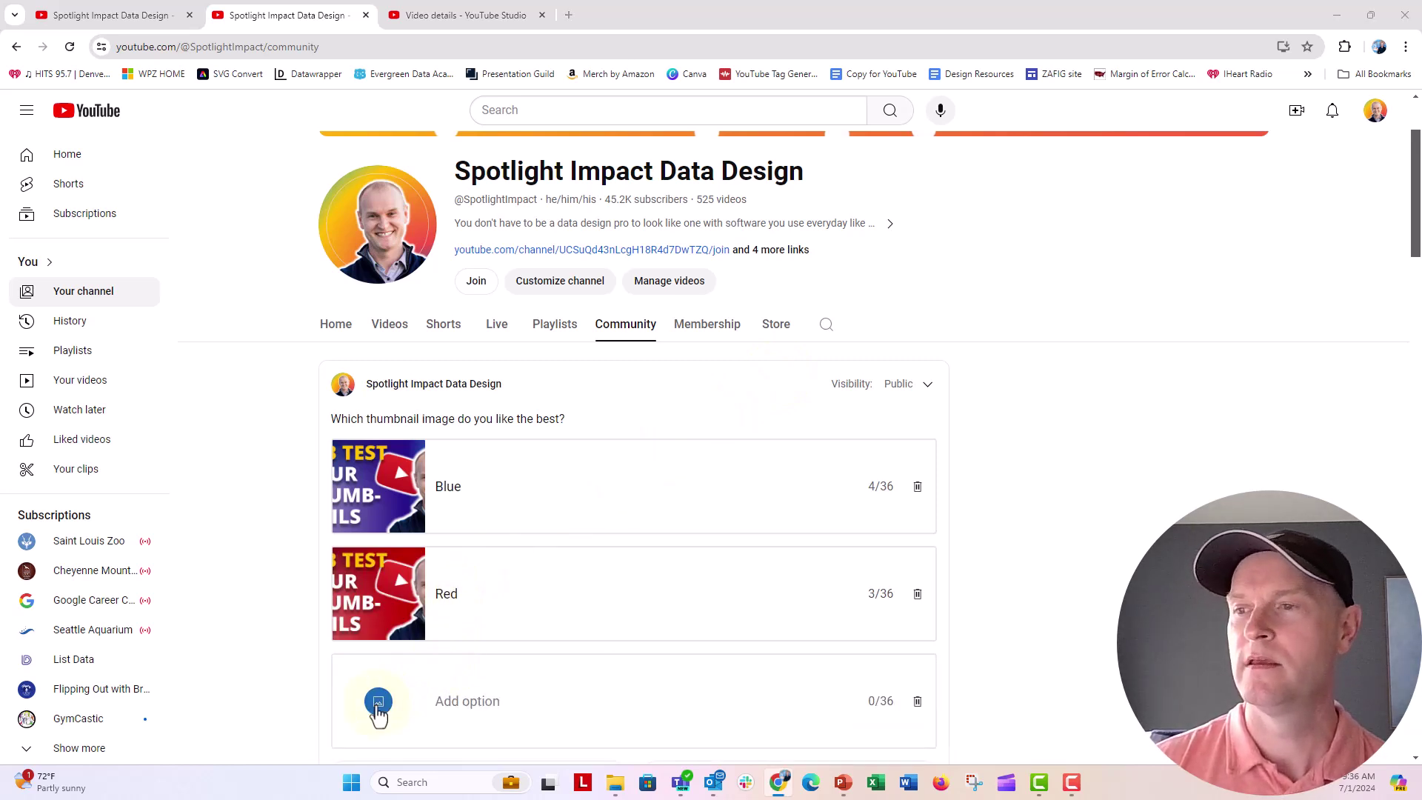
pyautogui.click(378, 703)
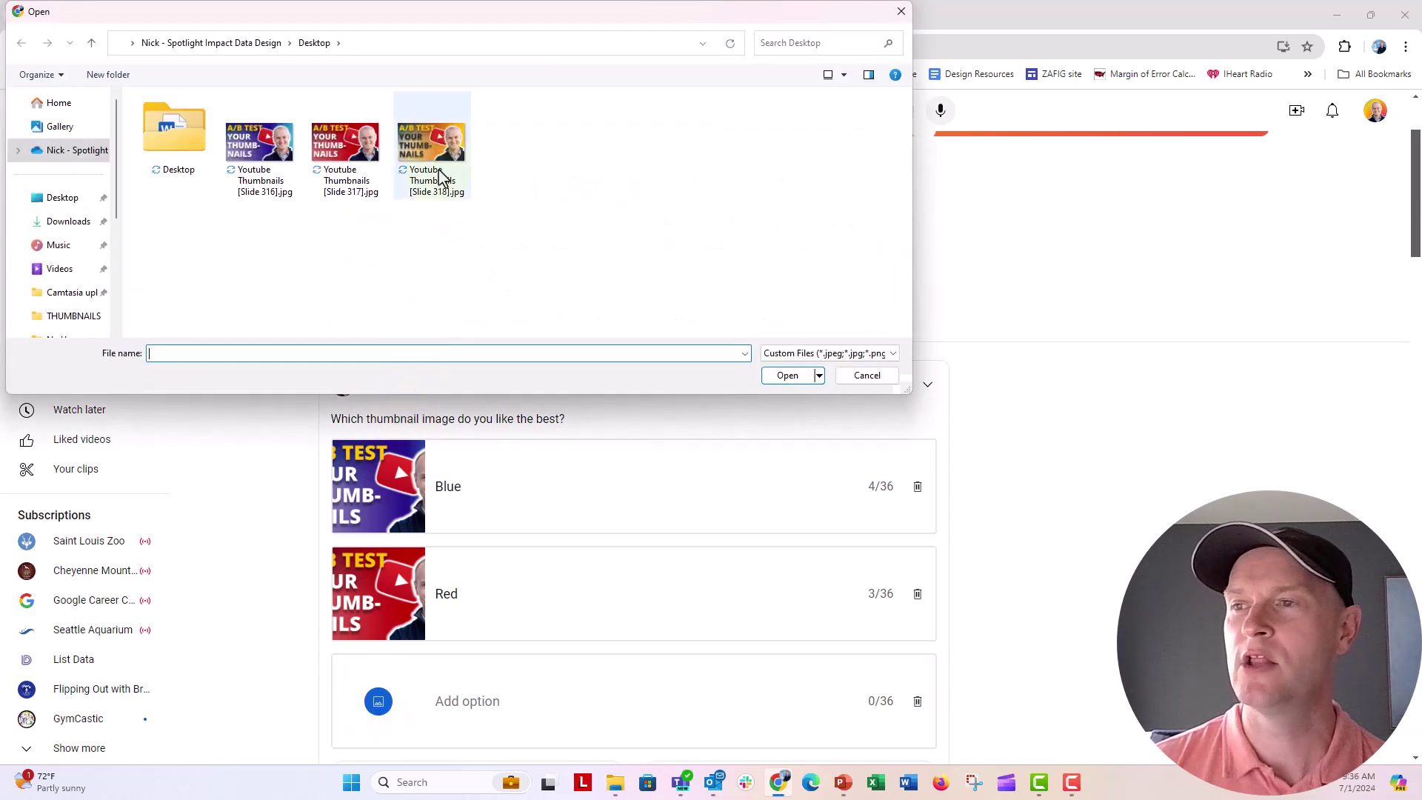
pyautogui.click(432, 144)
pyautogui.click(783, 378)
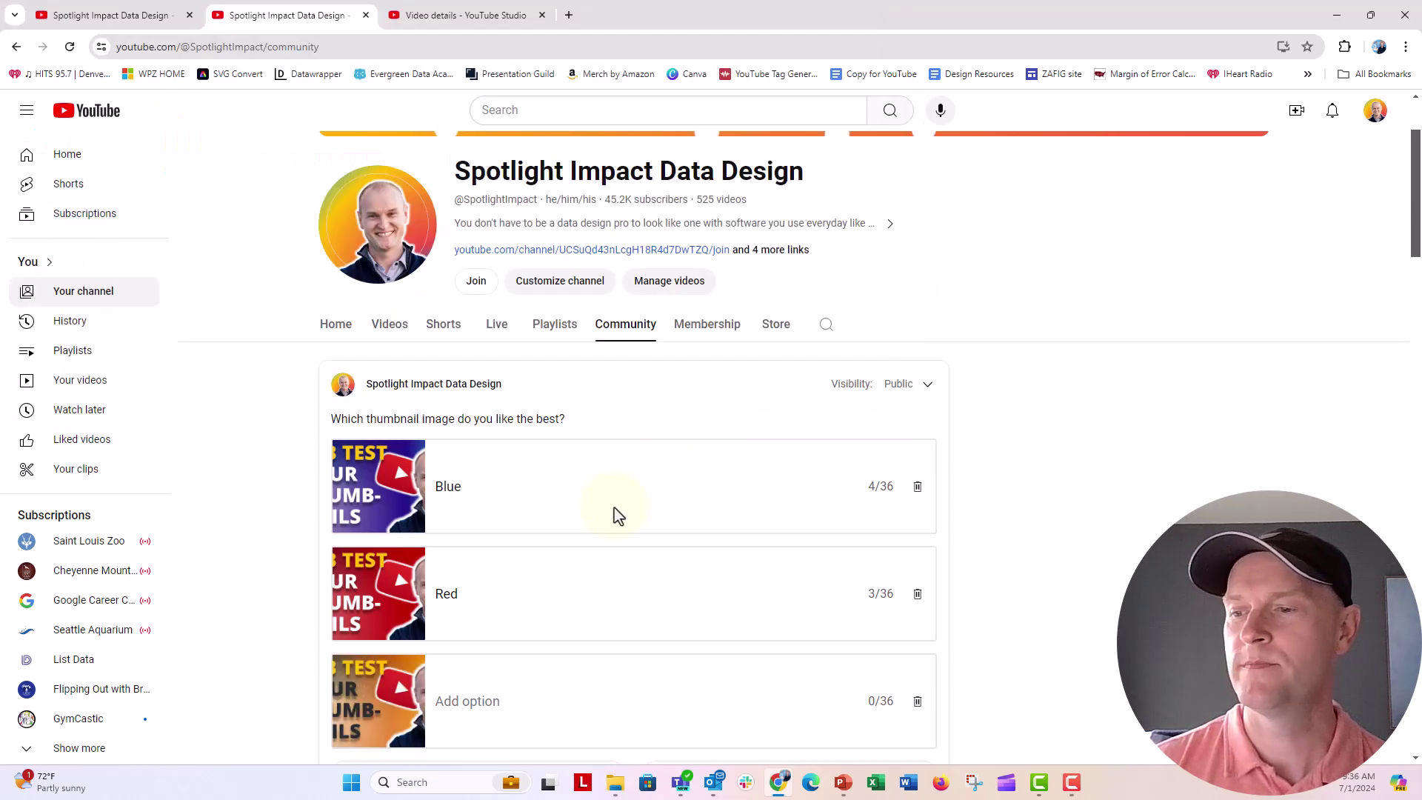
pyautogui.click(470, 701)
pyautogui.write('Yellow')
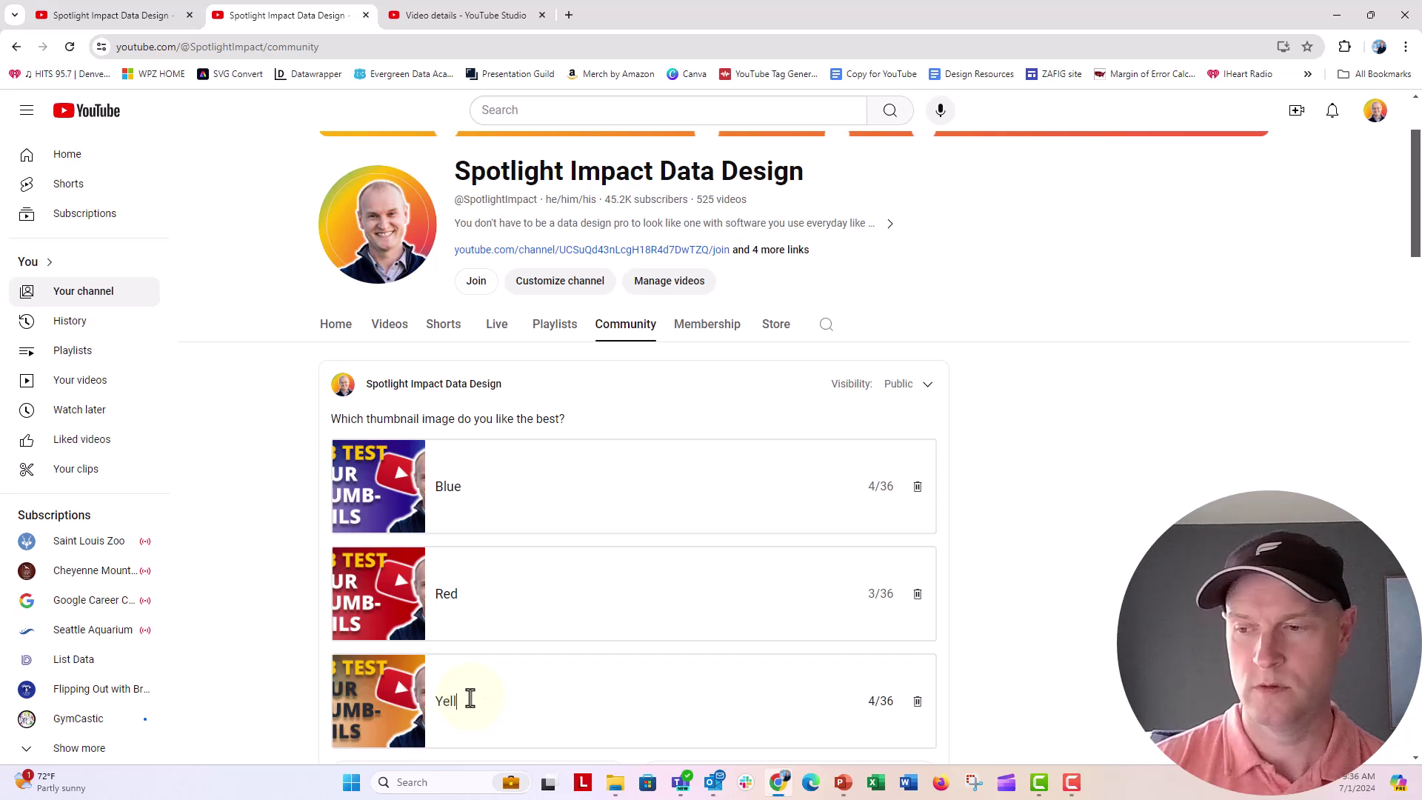
pyautogui.scroll(-1, 470, 699)
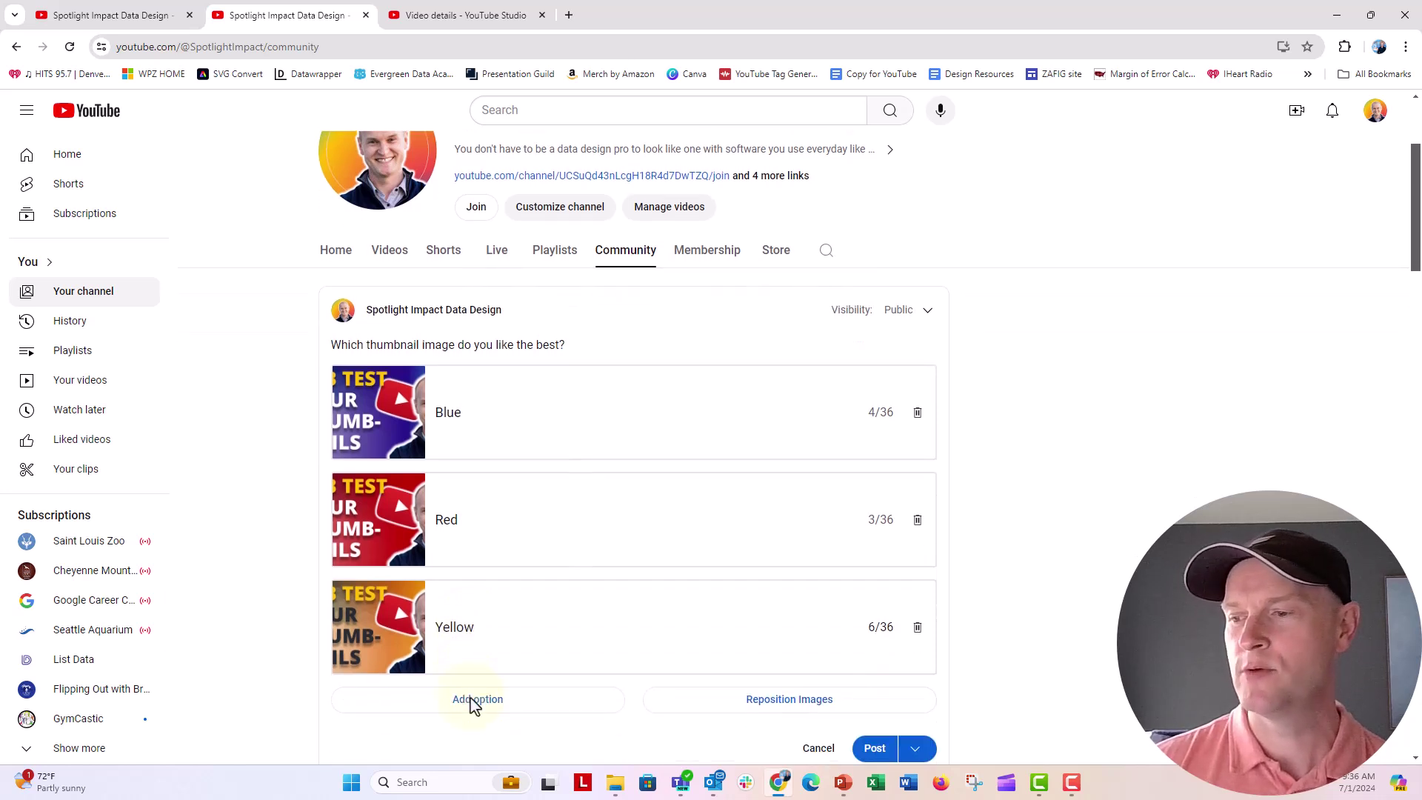
pyautogui.scroll(-2, 533, 689)
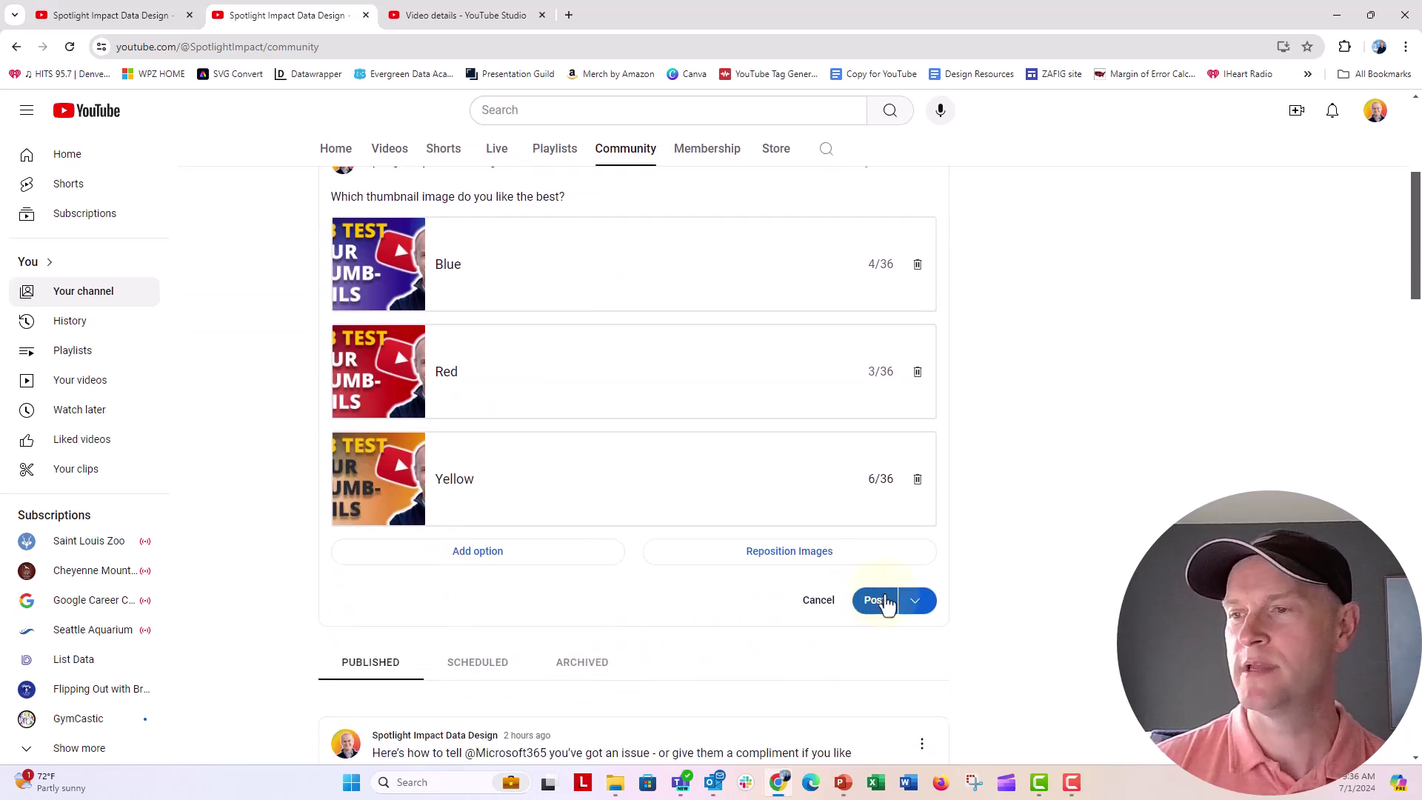
# Post the Blue/Red/Yellow poll, then switch to the YouTube Studio Video details tab.
pyautogui.click(878, 600)
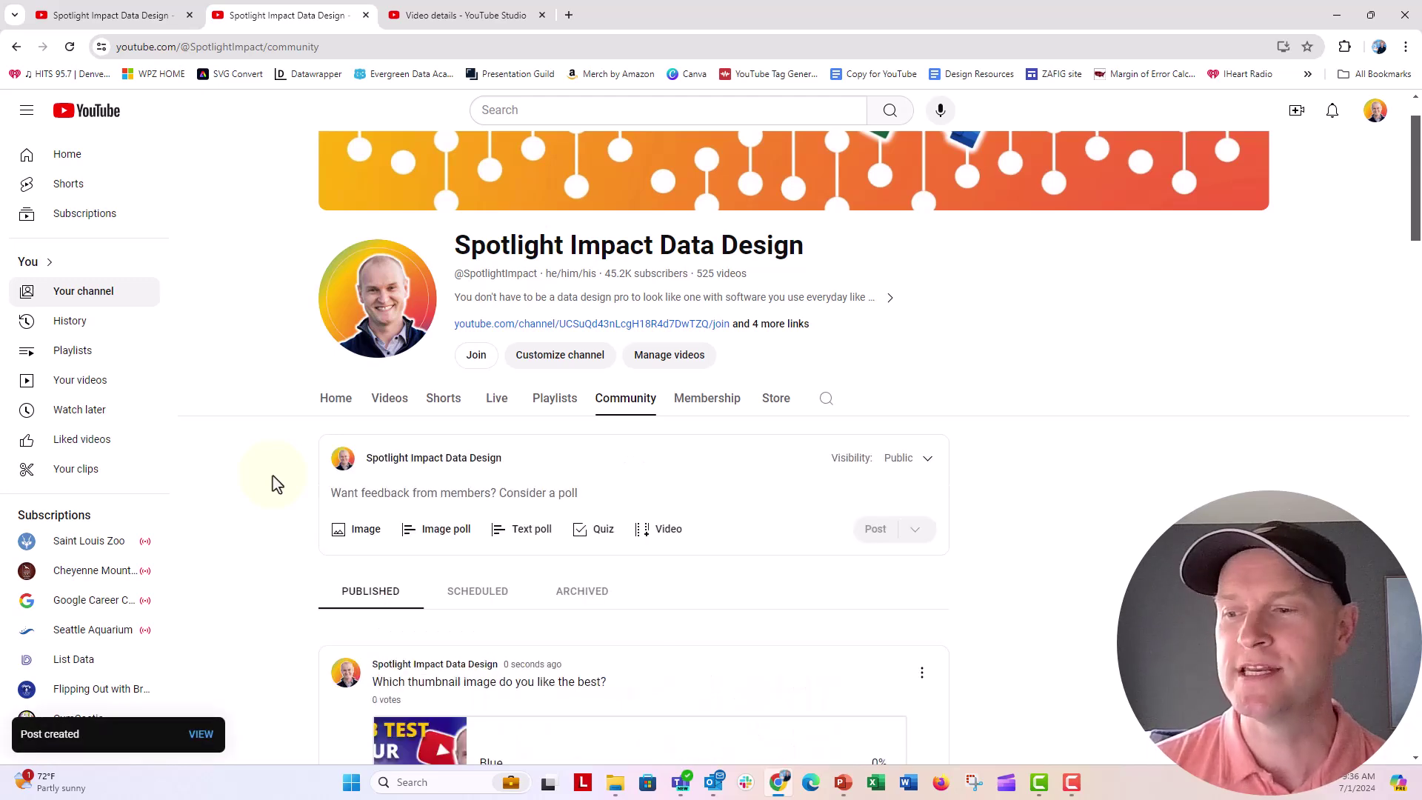
pyautogui.scroll(-3, 277, 482)
pyautogui.scroll(-2, 277, 482)
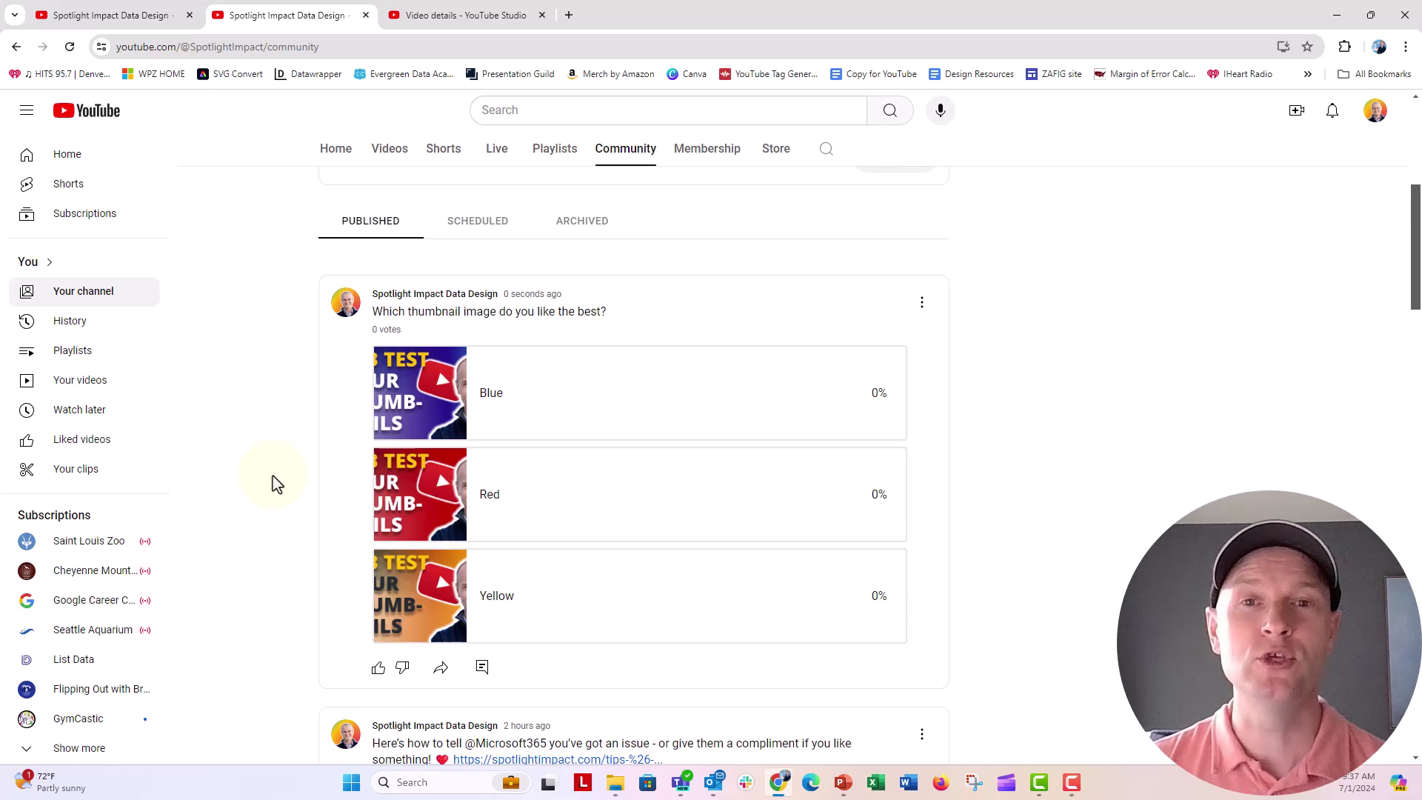
pyautogui.click(450, 15)
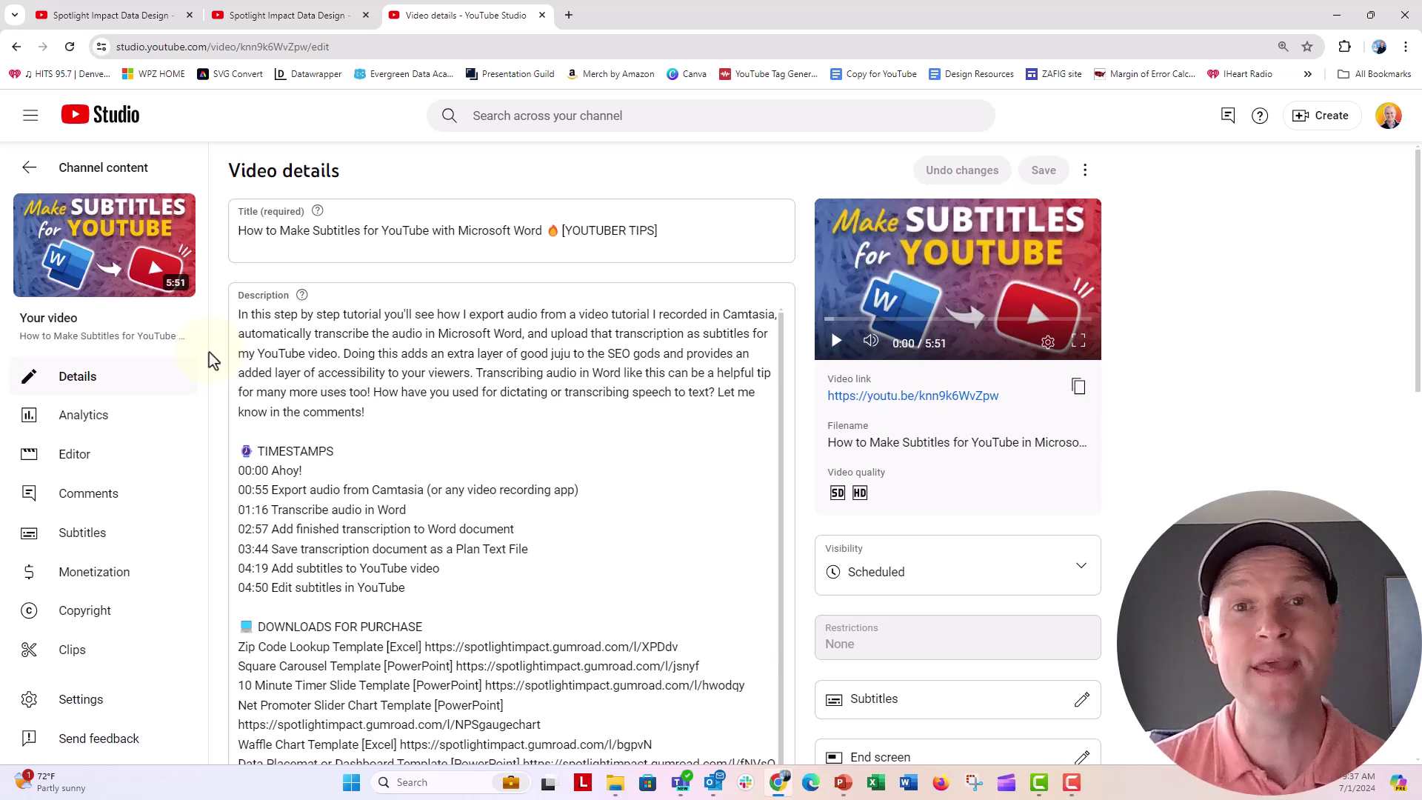
pyautogui.scroll(-1, 807, 323)
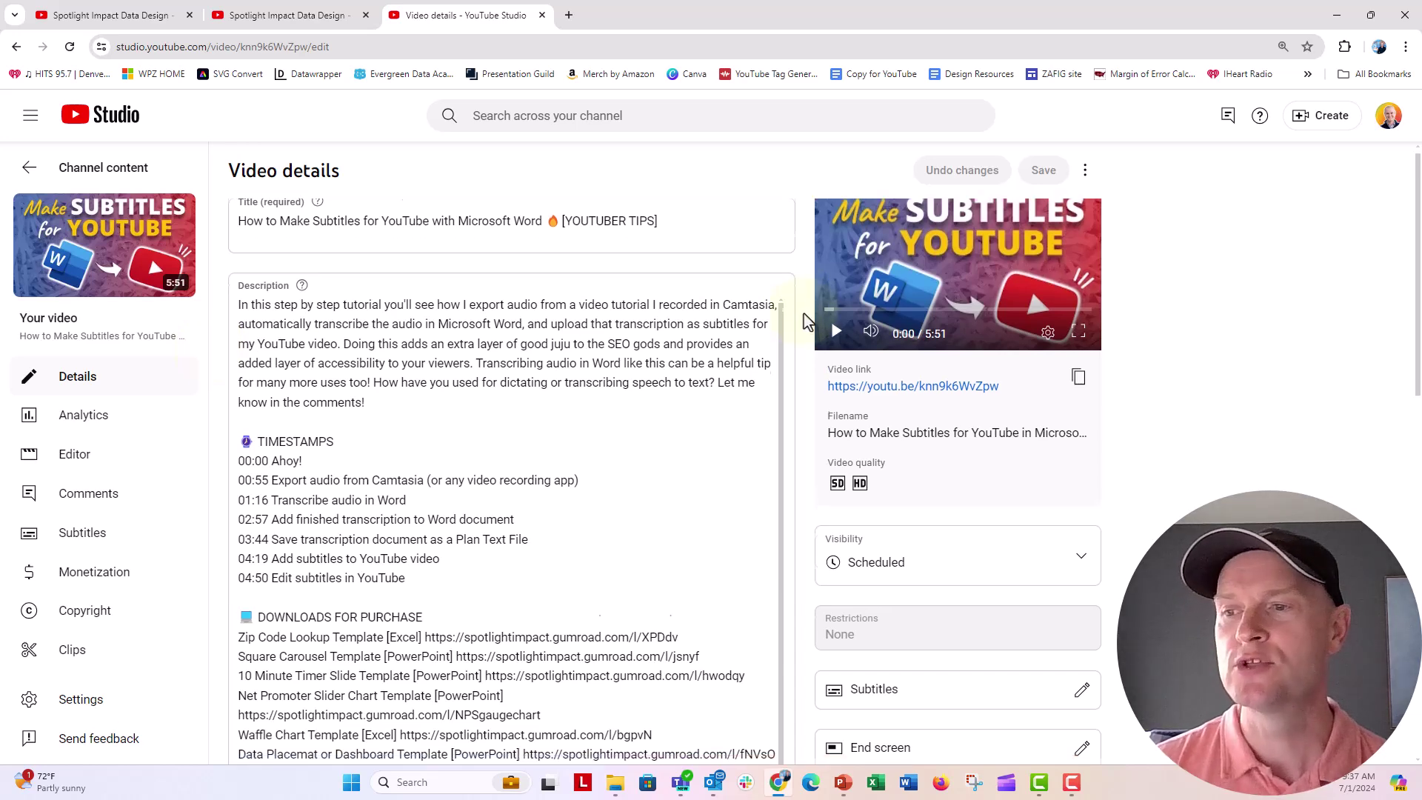
pyautogui.scroll(-5, 806, 322)
pyautogui.scroll(-5, 807, 322)
pyautogui.scroll(-5, 807, 322)
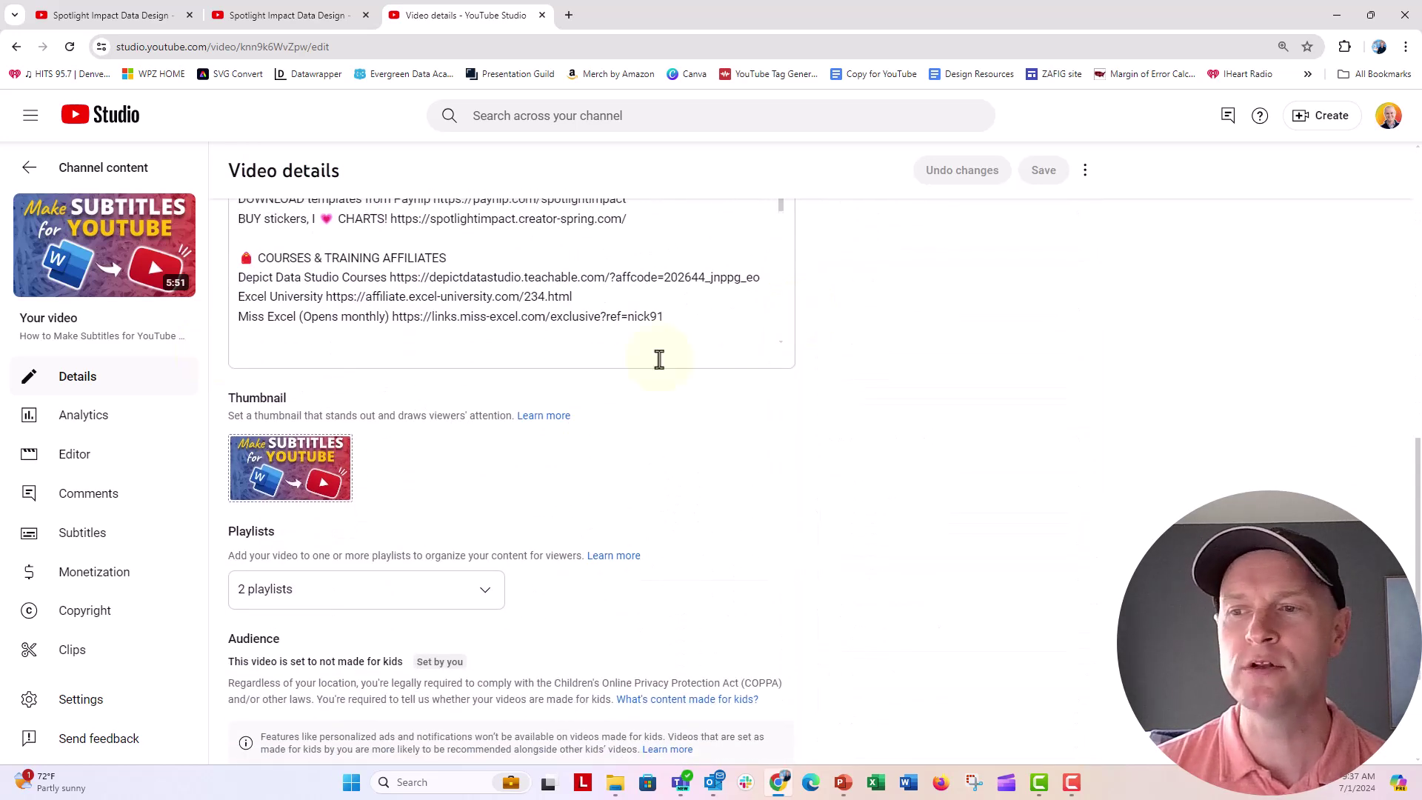
pyautogui.moveTo(290, 468)
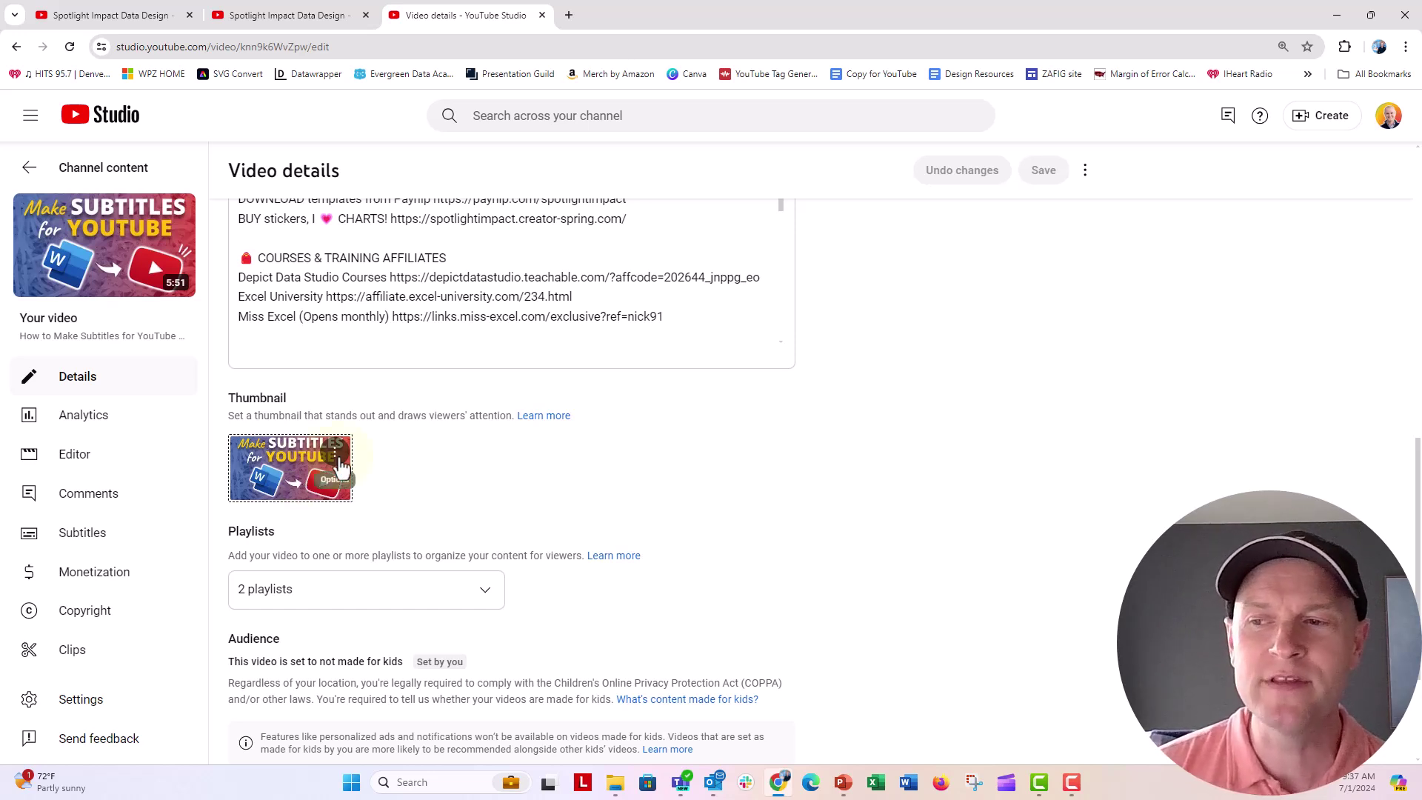
pyautogui.click(341, 462)
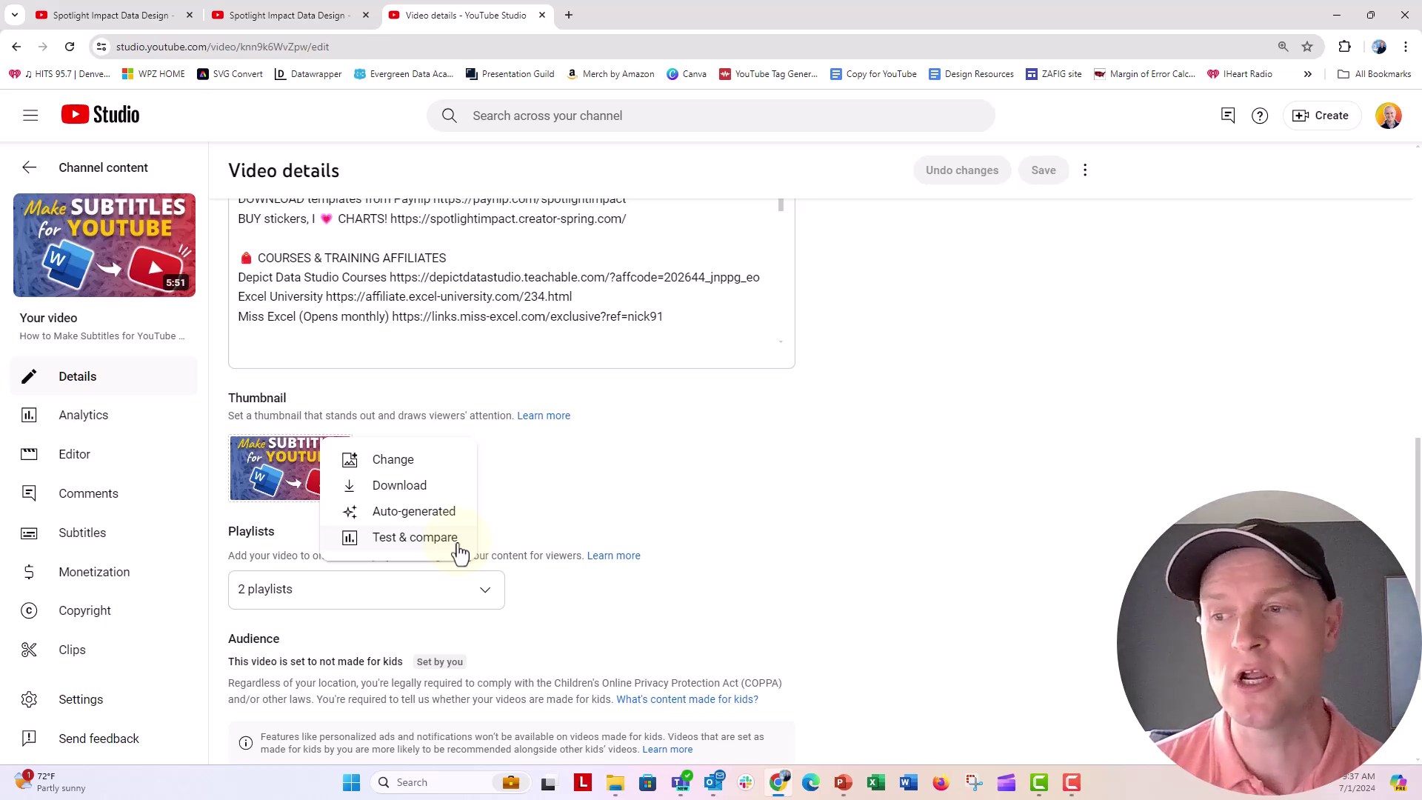
pyautogui.click(433, 538)
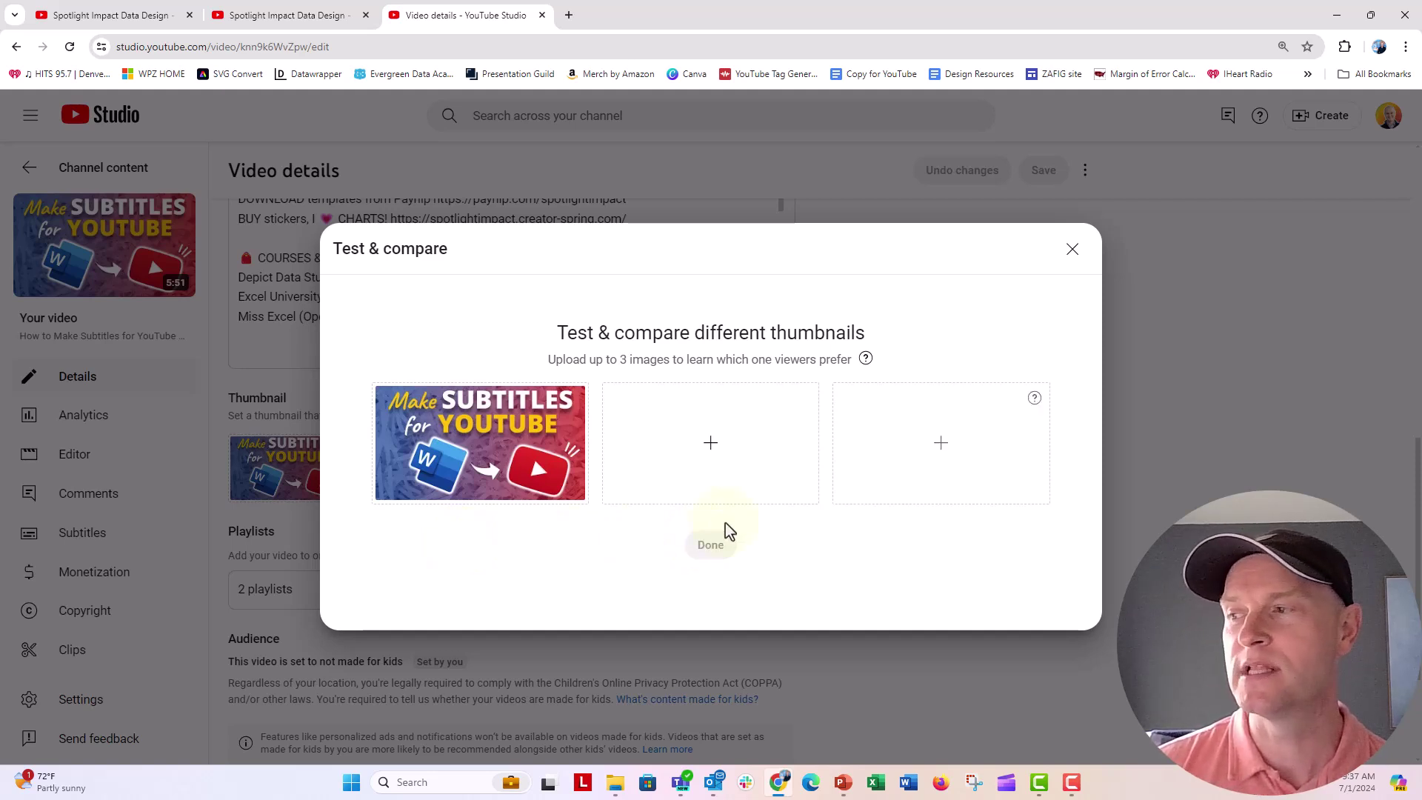
pyautogui.click(1072, 250)
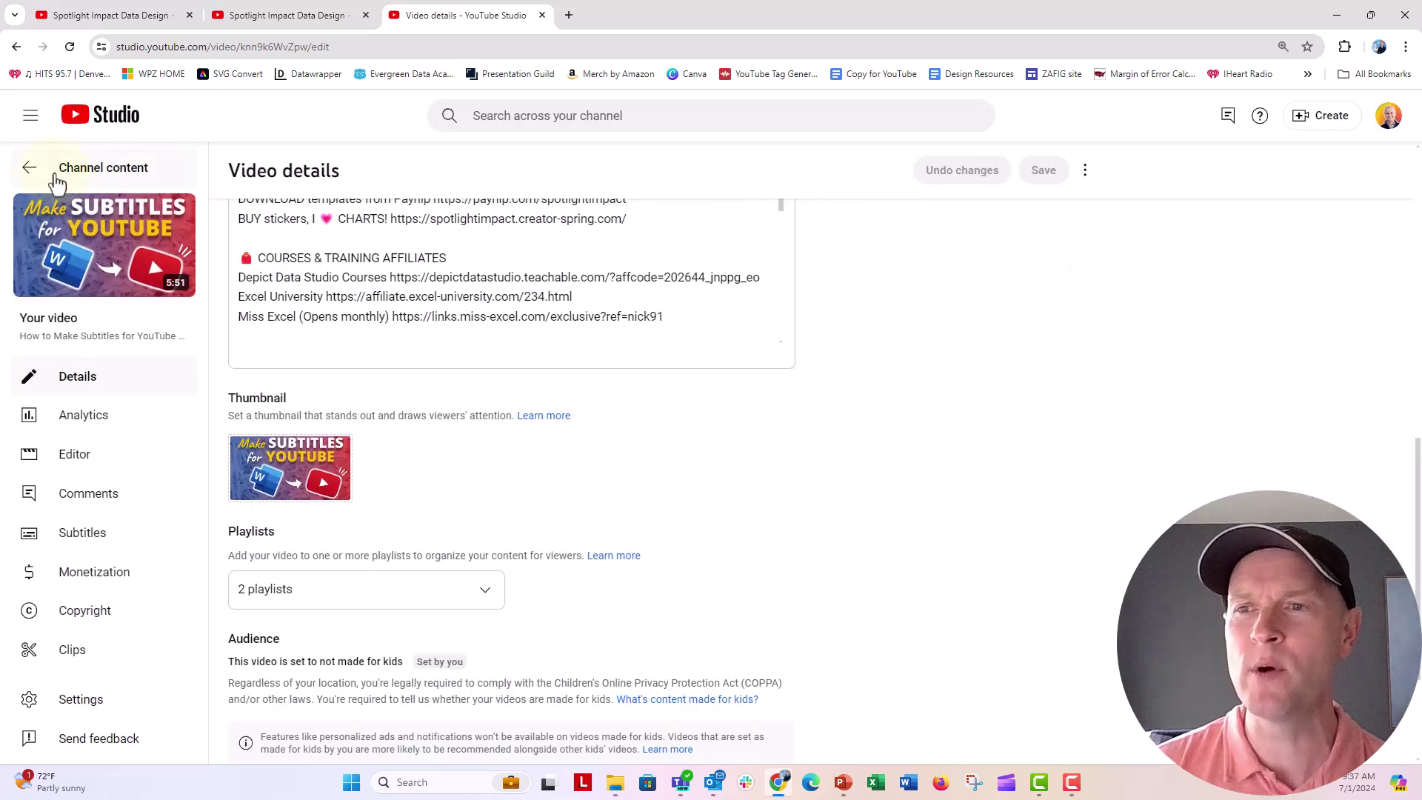
# Review the running two-thumbnail test report (13 days left) for the Analyze 'Other' video.
pyautogui.click(29, 166)
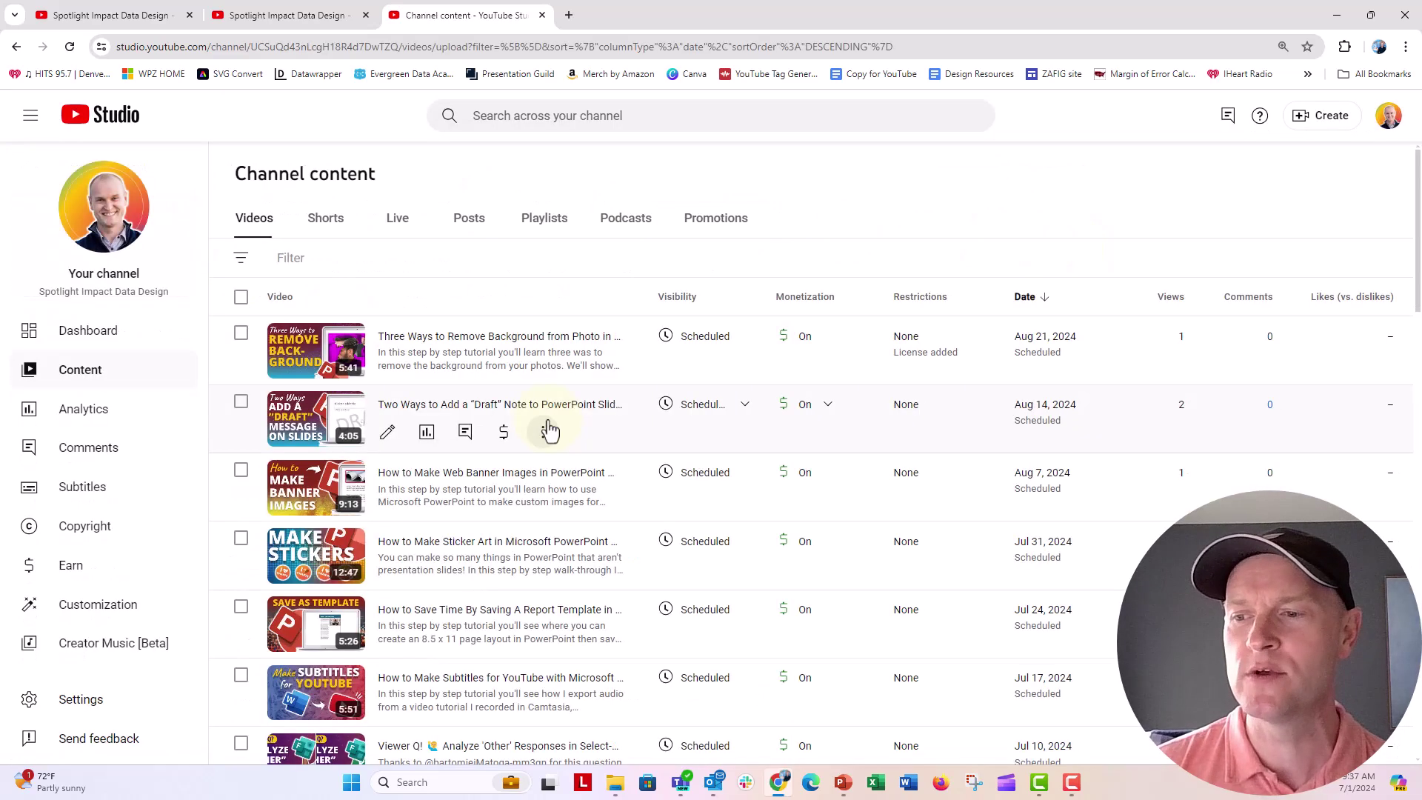
pyautogui.scroll(-3, 548, 420)
pyautogui.scroll(-2, 547, 421)
pyautogui.click(387, 479)
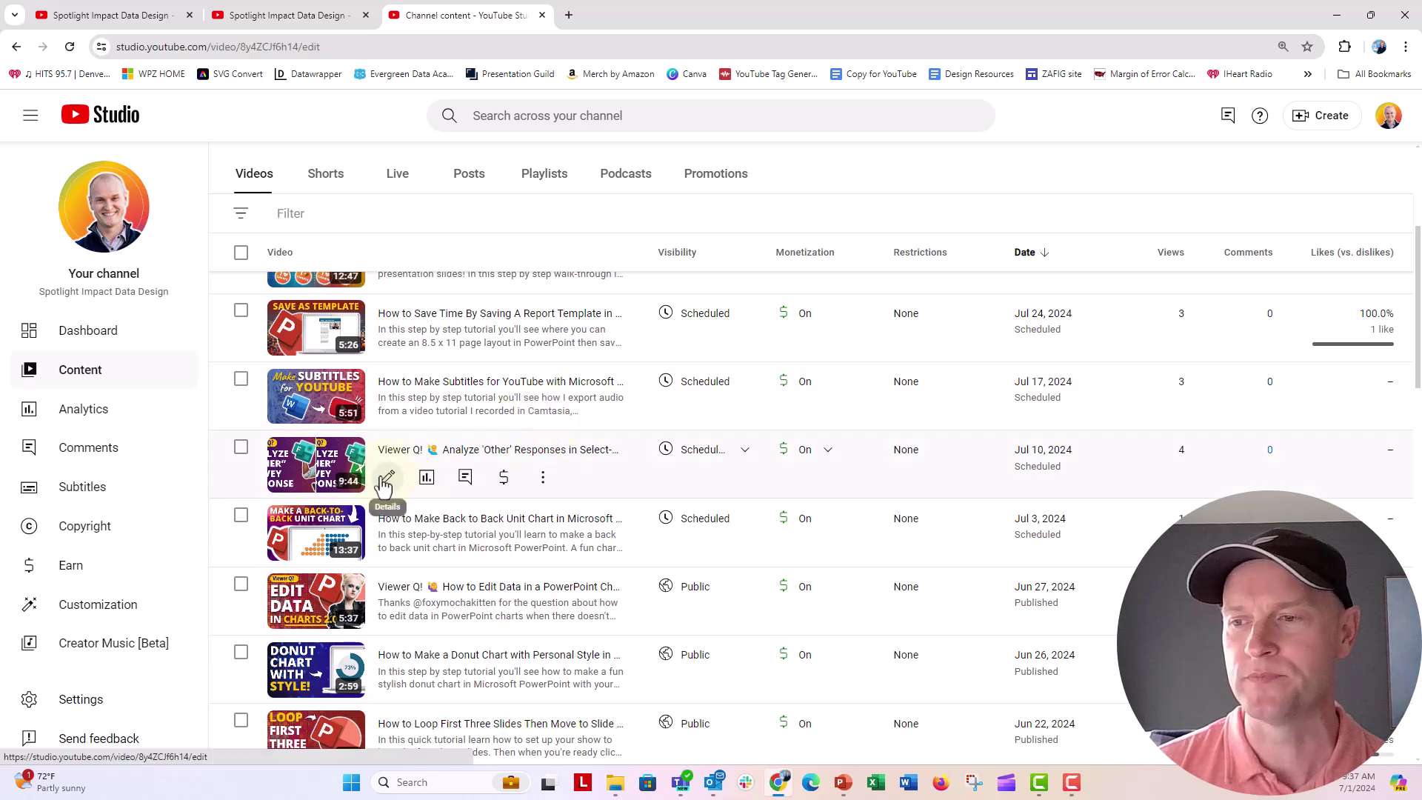
pyautogui.scroll(-4, 890, 498)
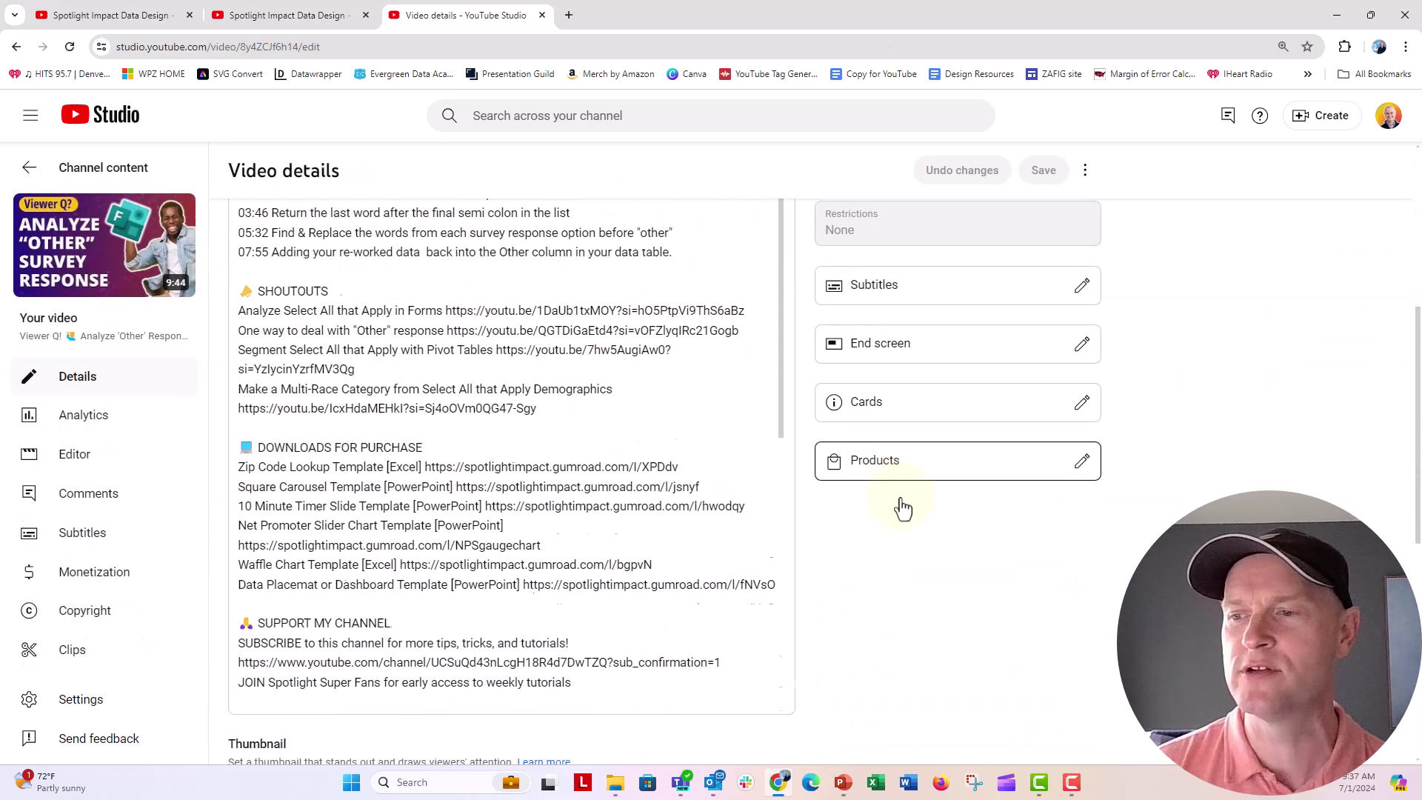
pyautogui.scroll(-4, 878, 500)
pyautogui.scroll(-2, 866, 505)
pyautogui.click(333, 480)
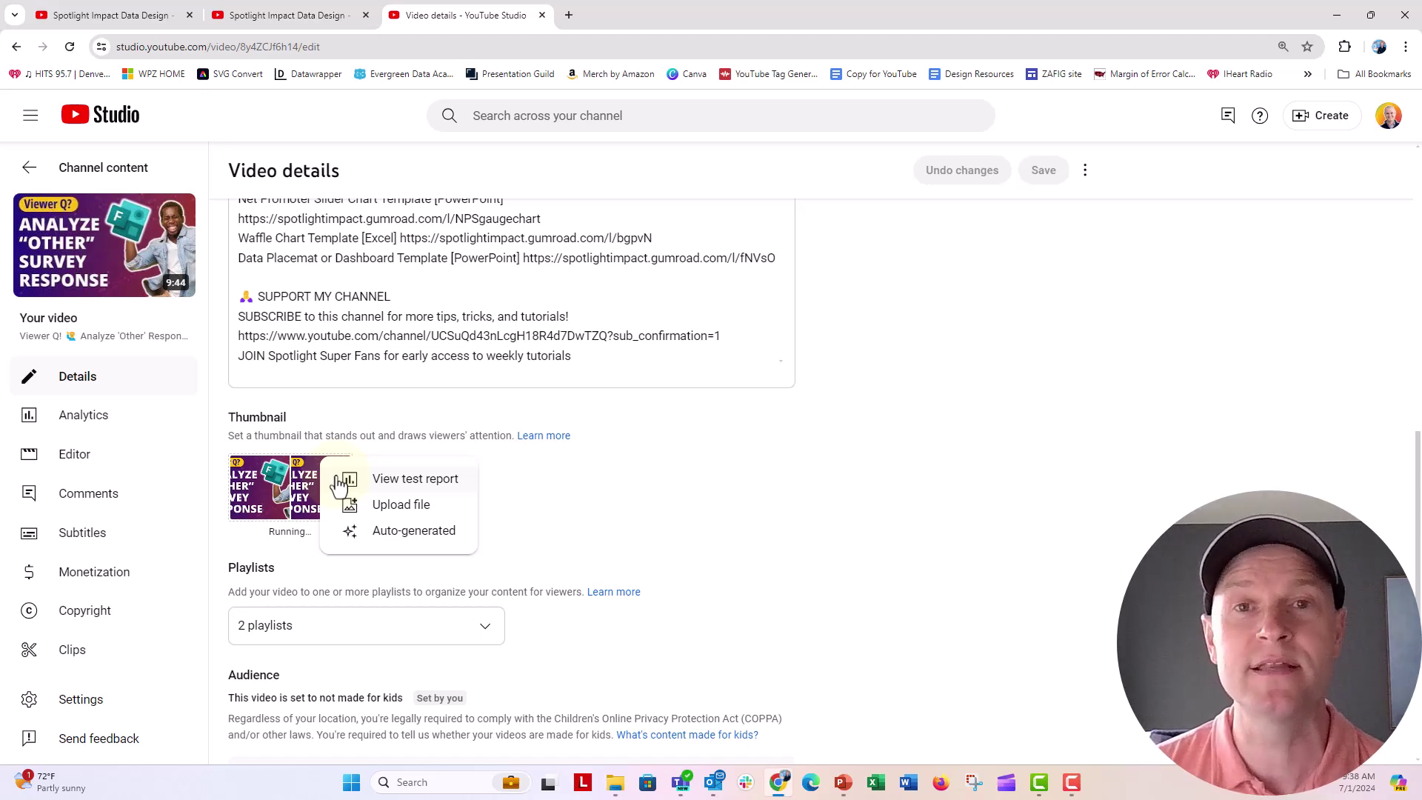
pyautogui.click(459, 487)
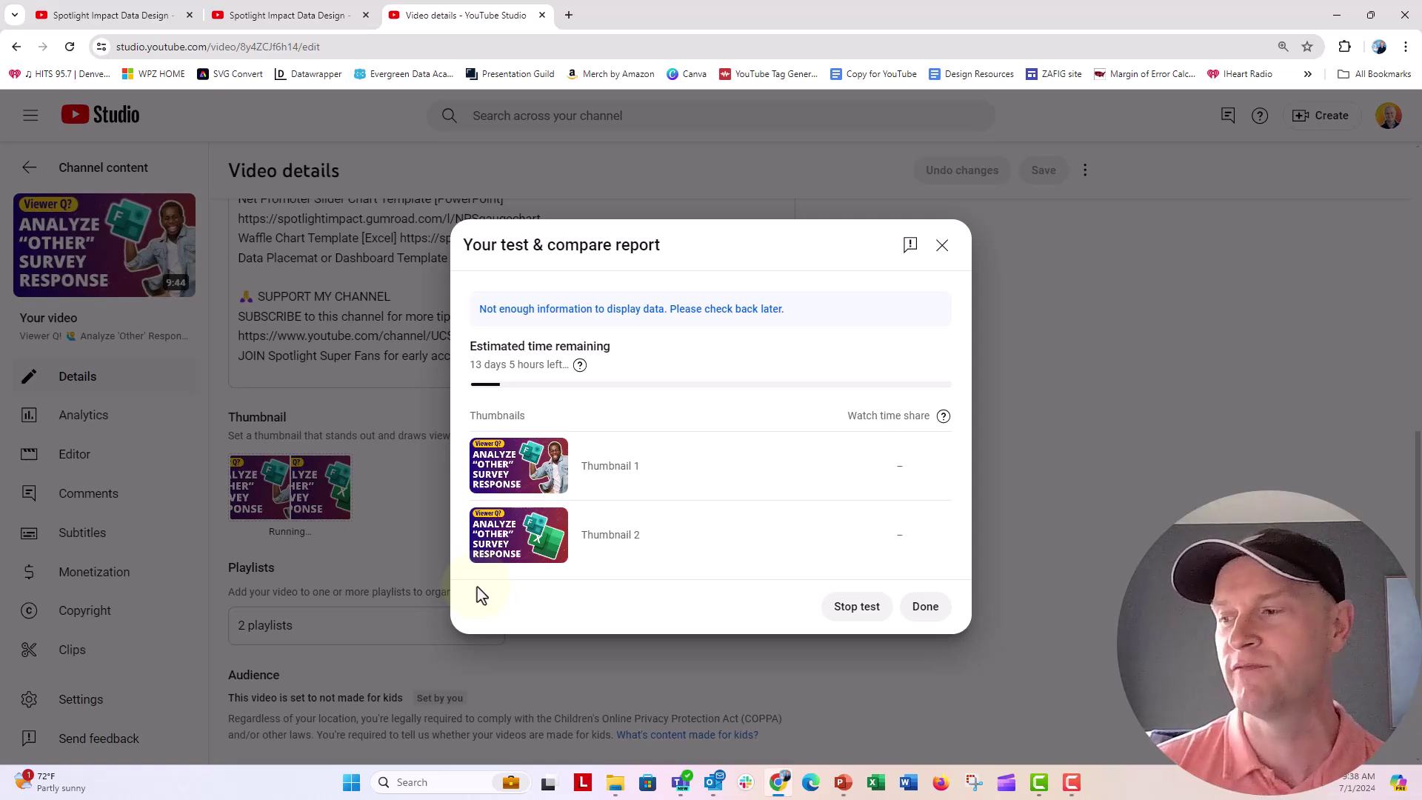
pyautogui.click(924, 606)
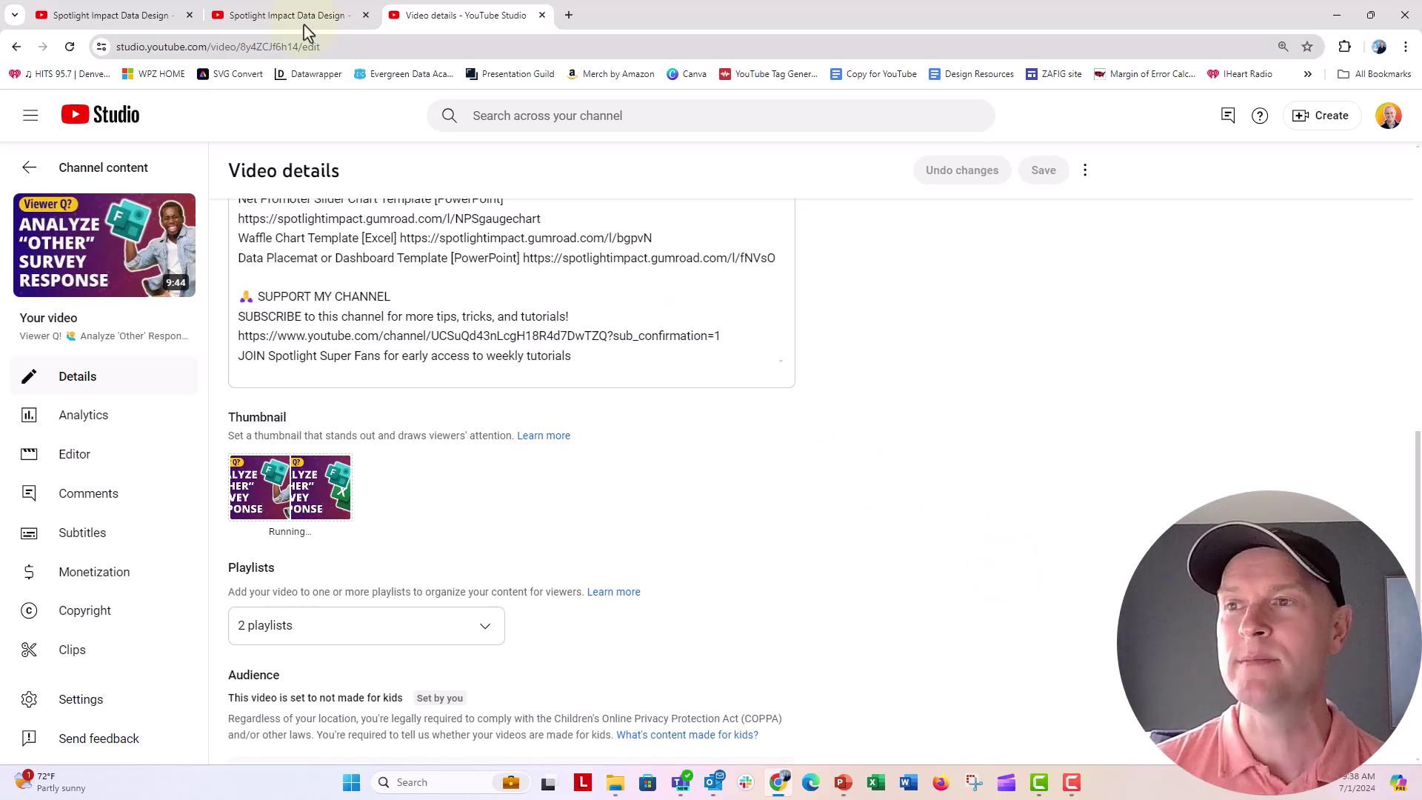
# Return to the Community page showing the Blue/Red/Yellow poll at 0%.
pyautogui.click(287, 15)
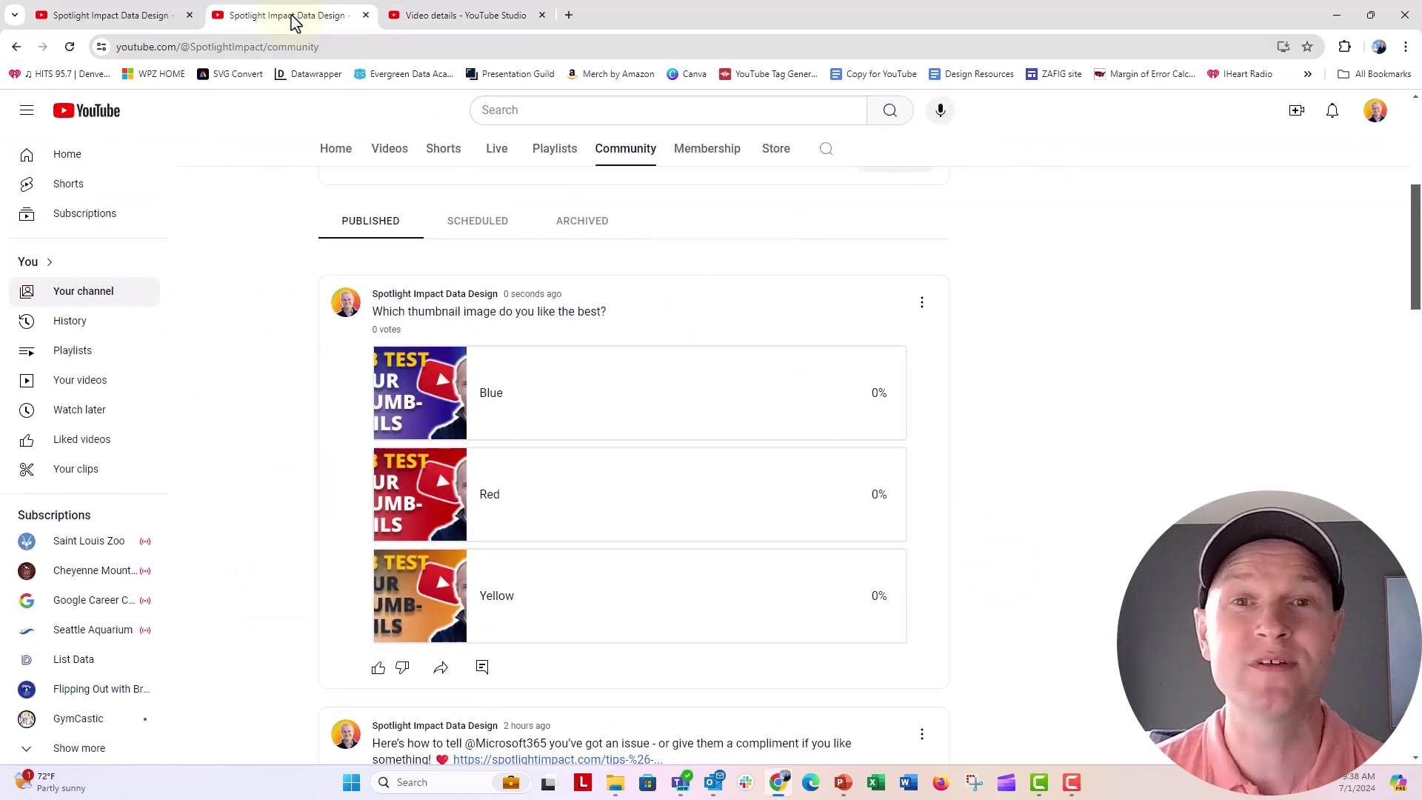